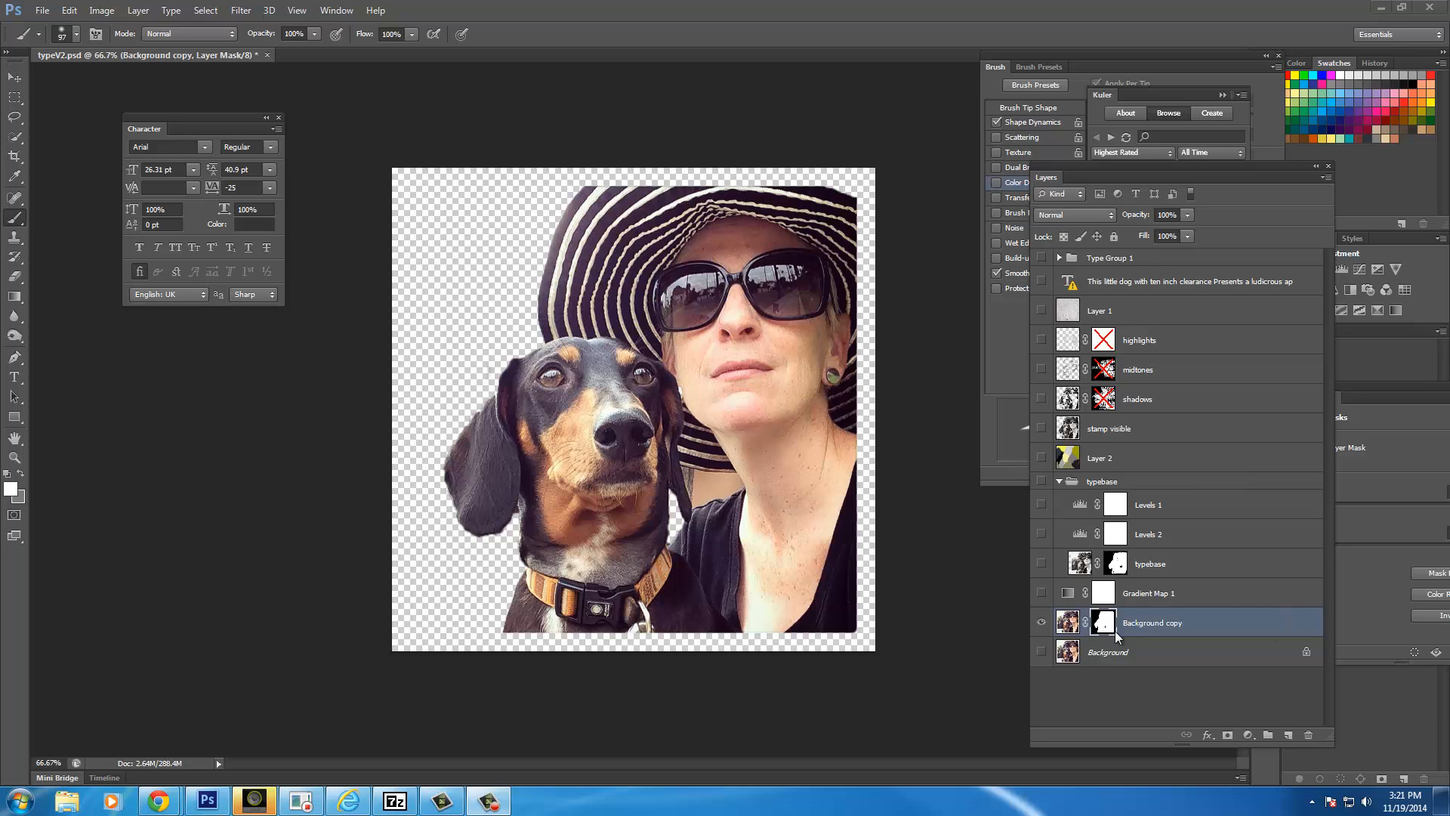
Delete the Background copy layer's mask without applying it, and select the dog with the Quick Selection tool.
{"action": "left_click_drag", "start_coordinate": [1100, 624], "coordinate": [1309, 733]}
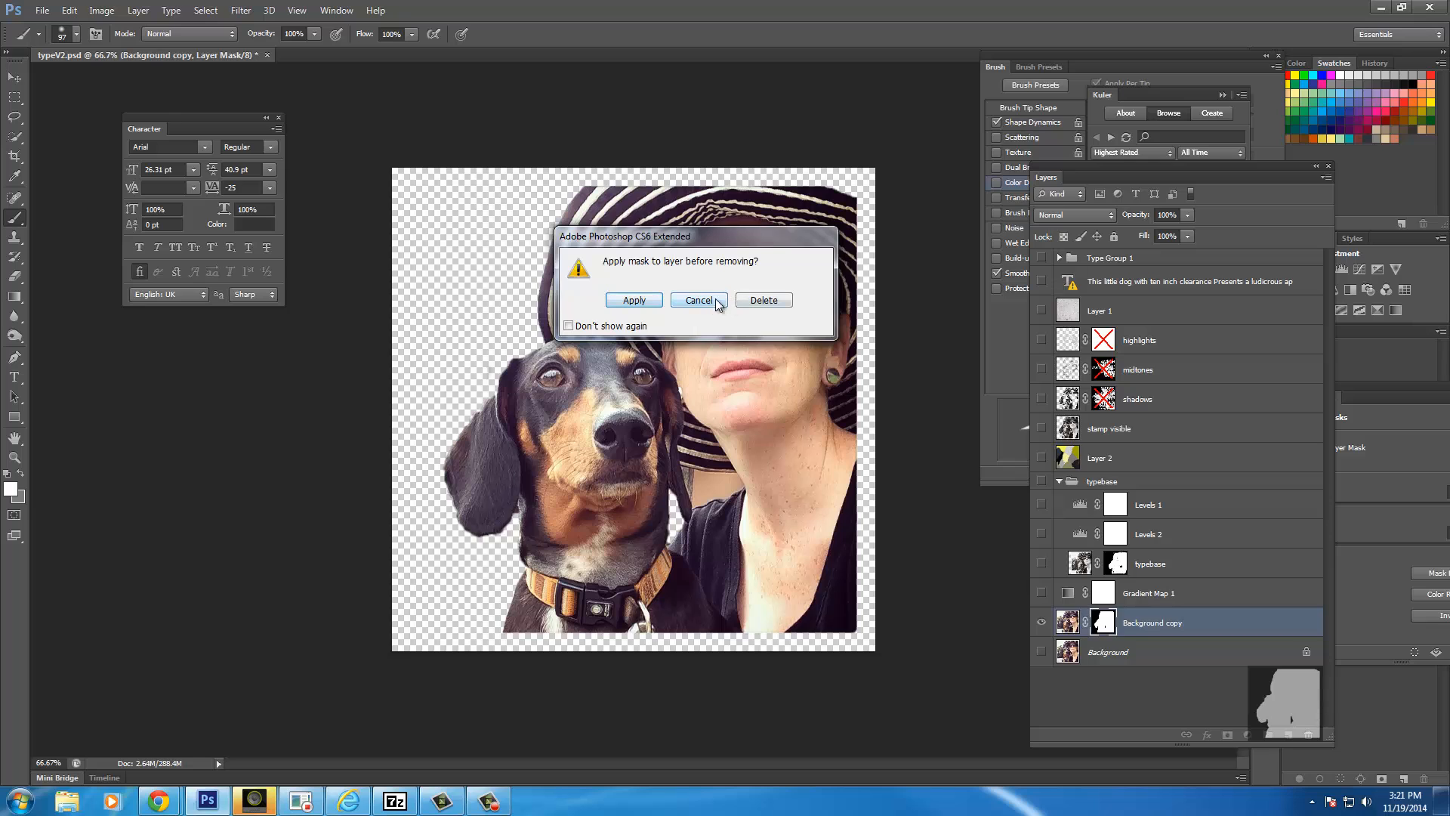
{"action": "left_click", "coordinate": [758, 300]}
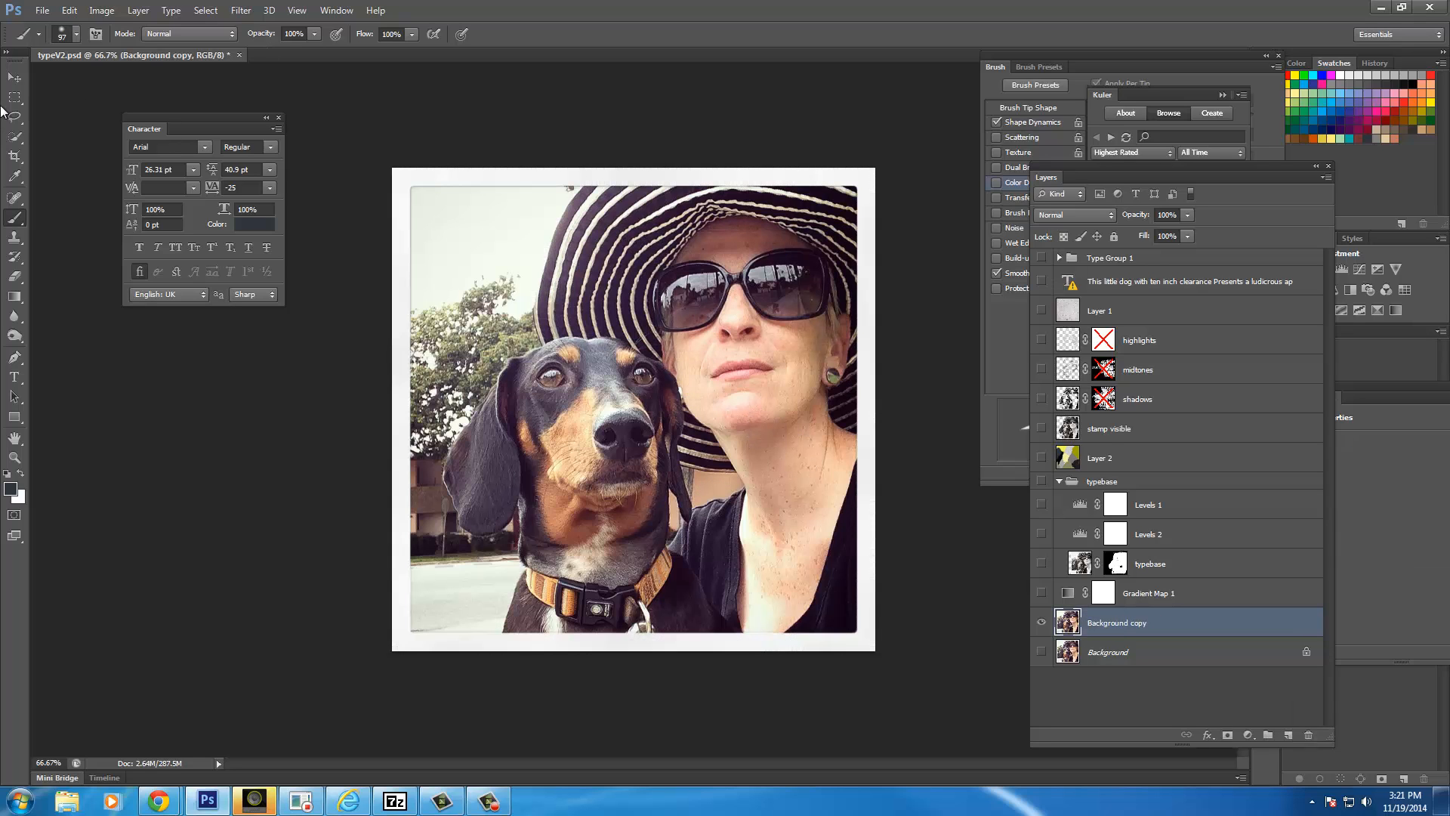
{"action": "left_click", "coordinate": [14, 137]}
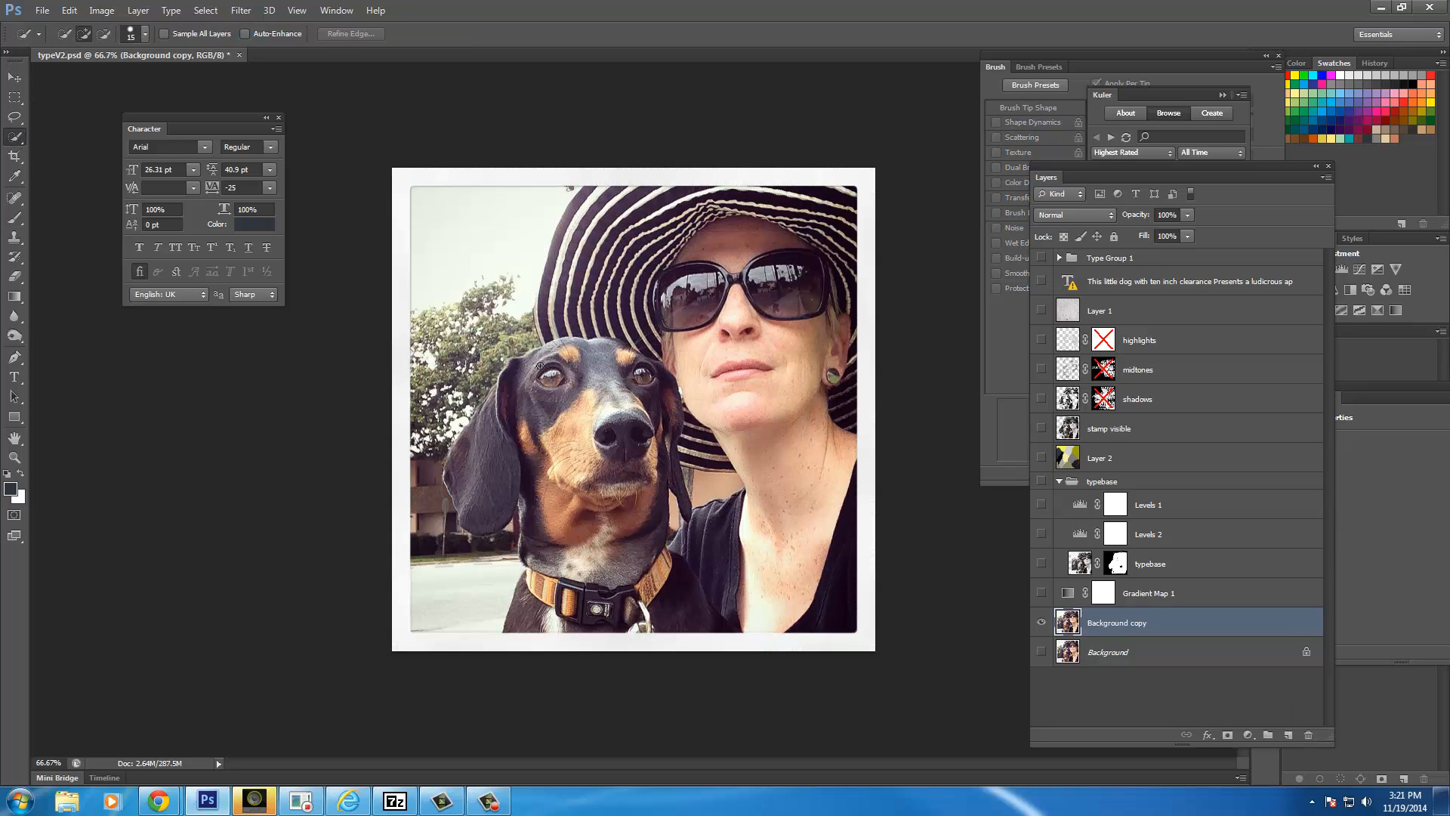
{"action": "mouse_move", "coordinate": [552, 350]}
{"action": "left_mouse_down"}
{"action": "mouse_move", "coordinate": [484, 430]}
{"action": "mouse_move", "coordinate": [481, 499]}
{"action": "mouse_move", "coordinate": [522, 483]}
{"action": "mouse_move", "coordinate": [557, 399]}
{"action": "mouse_move", "coordinate": [617, 363]}
{"action": "mouse_move", "coordinate": [642, 381]}
{"action": "mouse_move", "coordinate": [650, 465]}
{"action": "mouse_move", "coordinate": [678, 515]}
{"action": "mouse_move", "coordinate": [572, 631]}
{"action": "mouse_move", "coordinate": [532, 608]}
{"action": "mouse_move", "coordinate": [527, 590]}
{"action": "mouse_move", "coordinate": [628, 608]}
{"action": "mouse_move", "coordinate": [649, 576]}
{"action": "mouse_move", "coordinate": [696, 622]}
{"action": "left_mouse_up"}
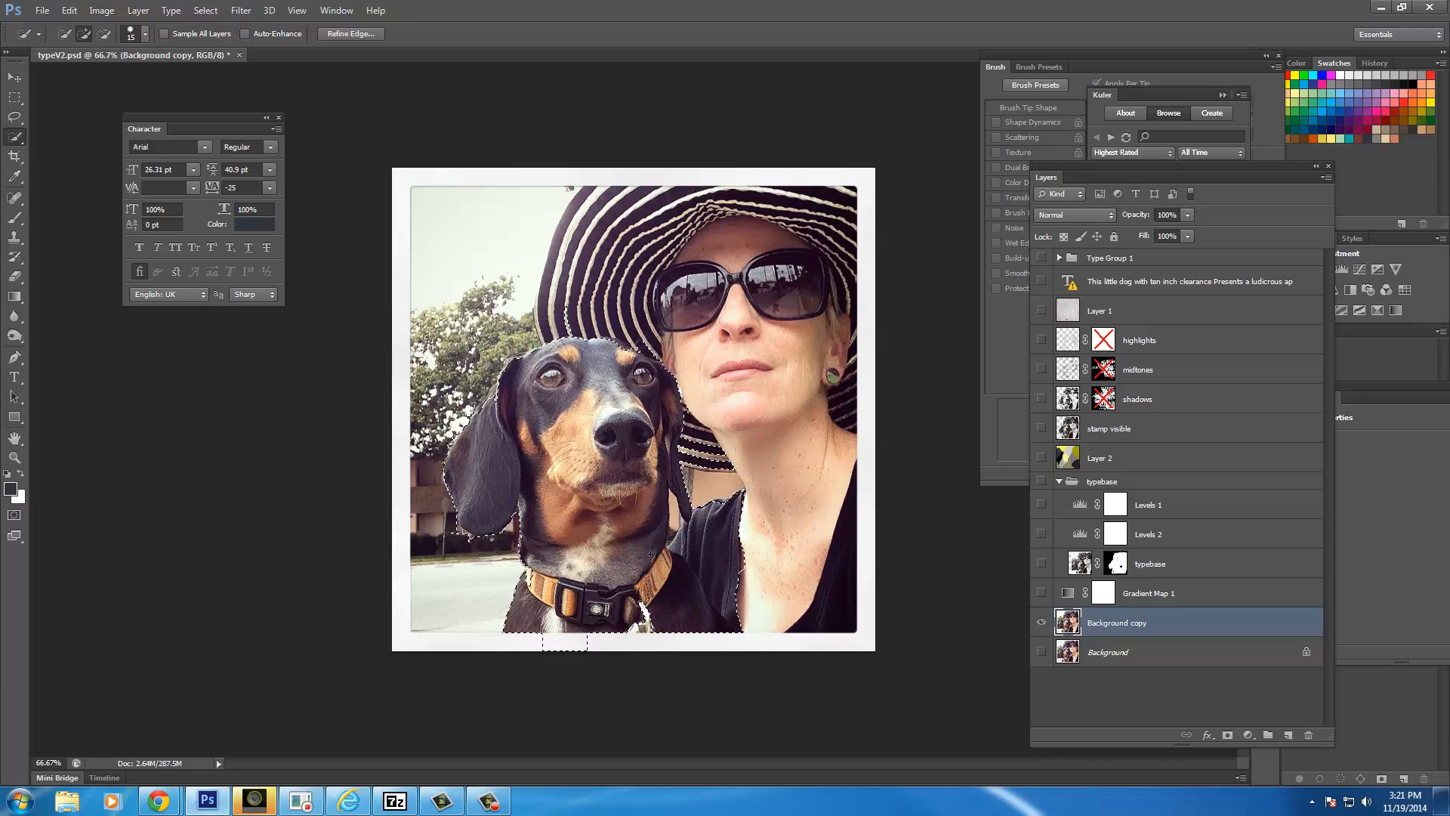
In Quick Mask mode, reduce the brush size to 30 and paint black over the stray selected area above the dog's head.
{"action": "key", "text": "q"}
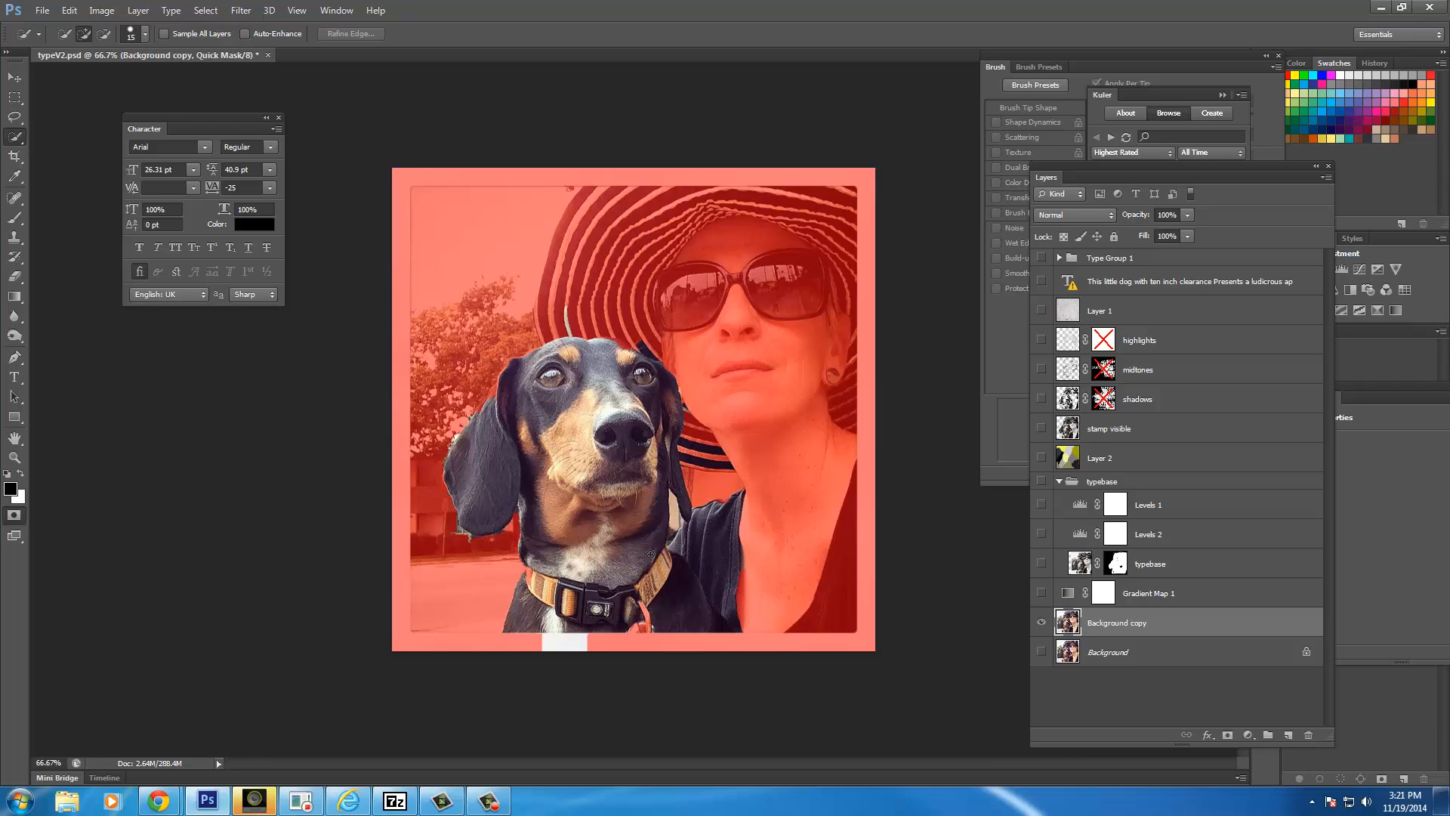
{"action": "key", "text": "b"}
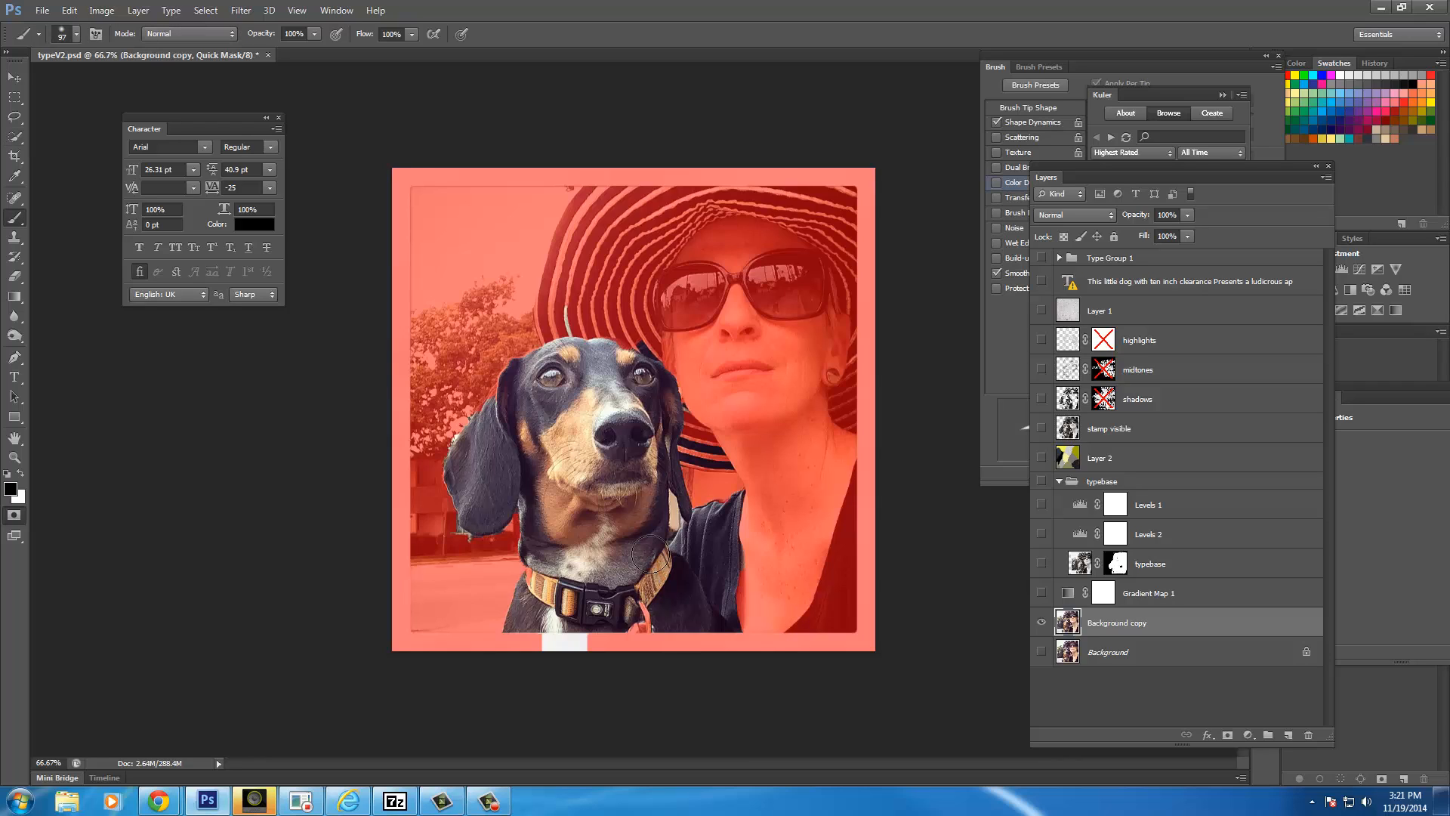
{"action": "key", "text": "bracketleft"}
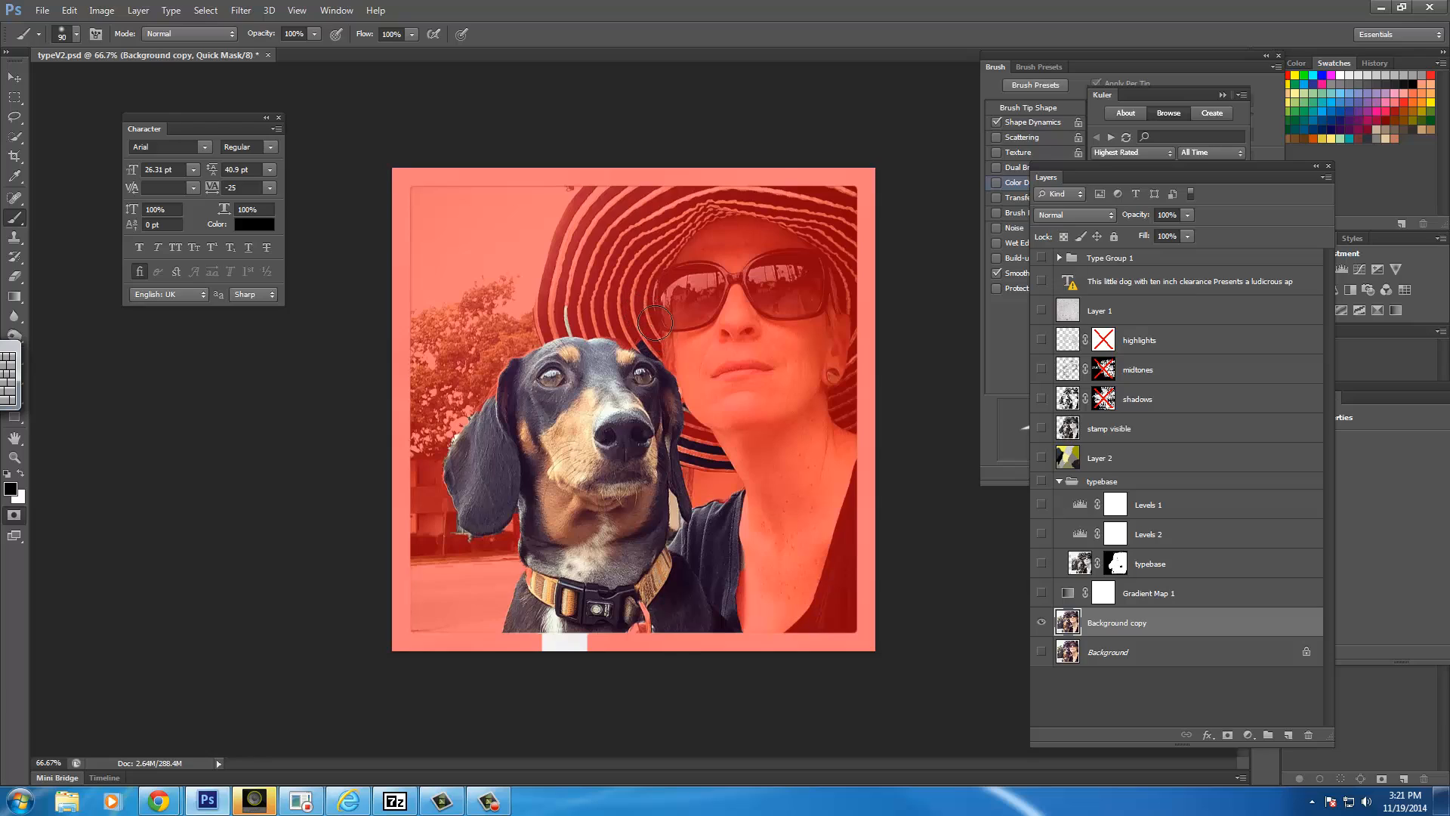
{"action": "key", "text": "bracketleft"}
{"action": "key", "text": "bracketleft"}
{"action": "key", "text": "bracketleft"}
{"action": "key", "text": "bracketleft"}
{"action": "key", "text": "bracketleft"}
{"action": "key", "text": "bracketright"}
{"action": "left_click_drag", "start_coordinate": [564, 325], "coordinate": [570, 334]}
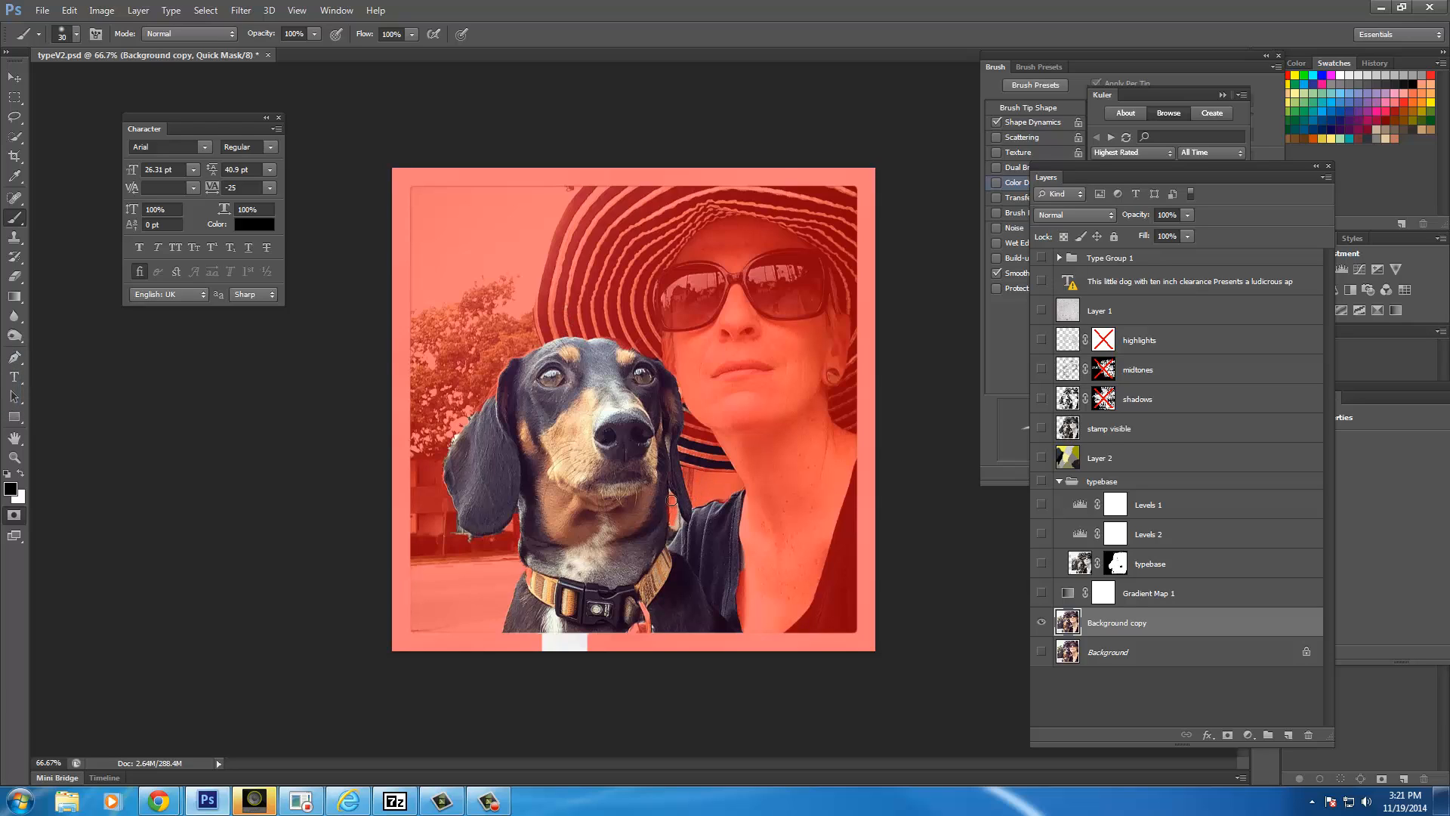
Mask out the woman's shirt beside the dog and the white frame below it, and return to the normal selection.
{"action": "mouse_move", "coordinate": [694, 559]}
{"action": "left_mouse_down"}
{"action": "mouse_move", "coordinate": [731, 631]}
{"action": "mouse_move", "coordinate": [727, 496]}
{"action": "mouse_move", "coordinate": [714, 521]}
{"action": "mouse_move", "coordinate": [700, 506]}
{"action": "mouse_move", "coordinate": [693, 529]}
{"action": "mouse_move", "coordinate": [679, 519]}
{"action": "mouse_move", "coordinate": [694, 528]}
{"action": "mouse_move", "coordinate": [696, 512]}
{"action": "mouse_move", "coordinate": [672, 535]}
{"action": "mouse_move", "coordinate": [722, 568]}
{"action": "left_mouse_up"}
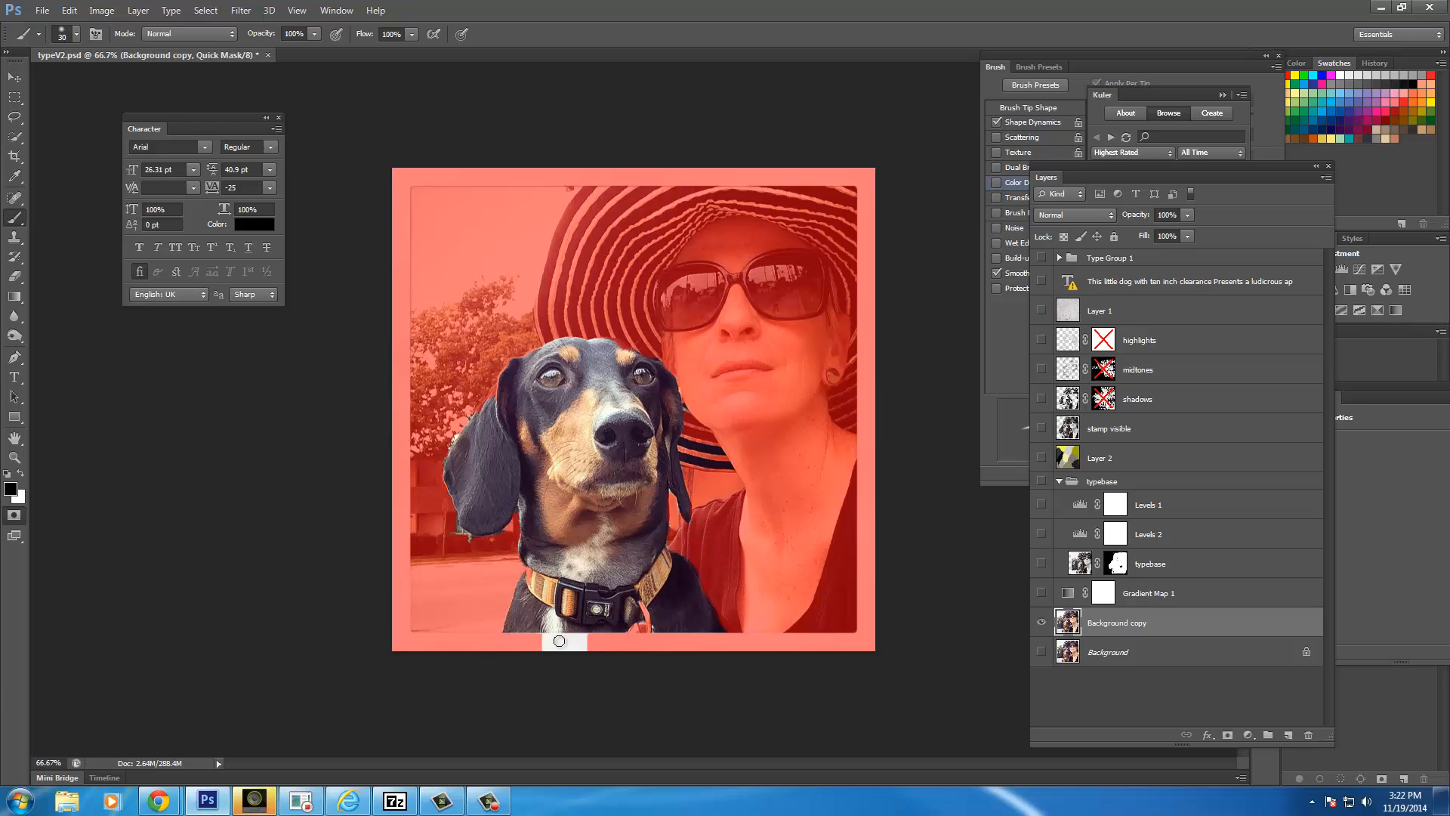
{"action": "mouse_move", "coordinate": [548, 641]}
{"action": "left_mouse_down"}
{"action": "mouse_move", "coordinate": [583, 648]}
{"action": "mouse_move", "coordinate": [540, 638]}
{"action": "left_mouse_up"}
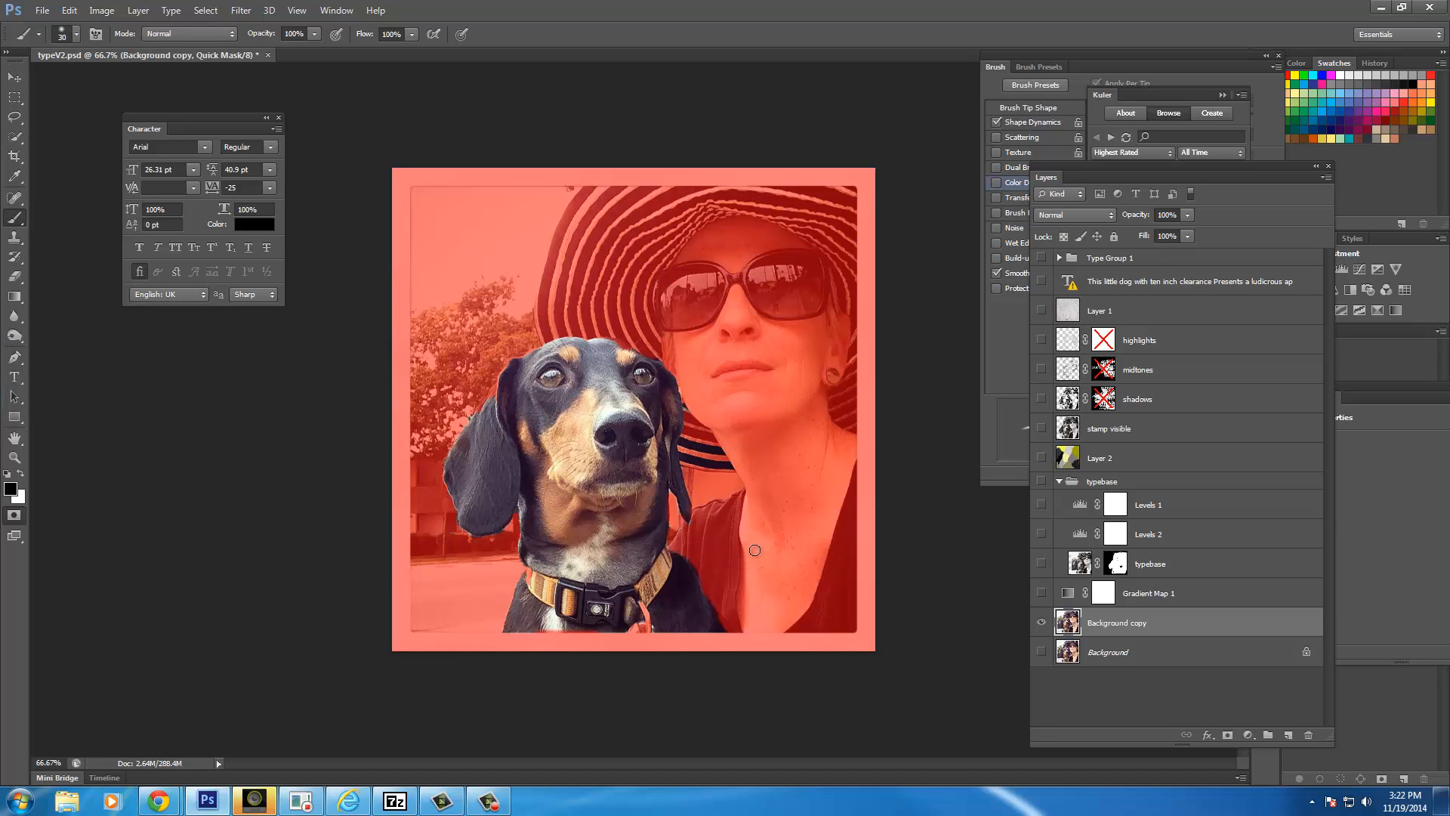
{"action": "key", "text": "q"}
{"action": "key", "text": "q"}
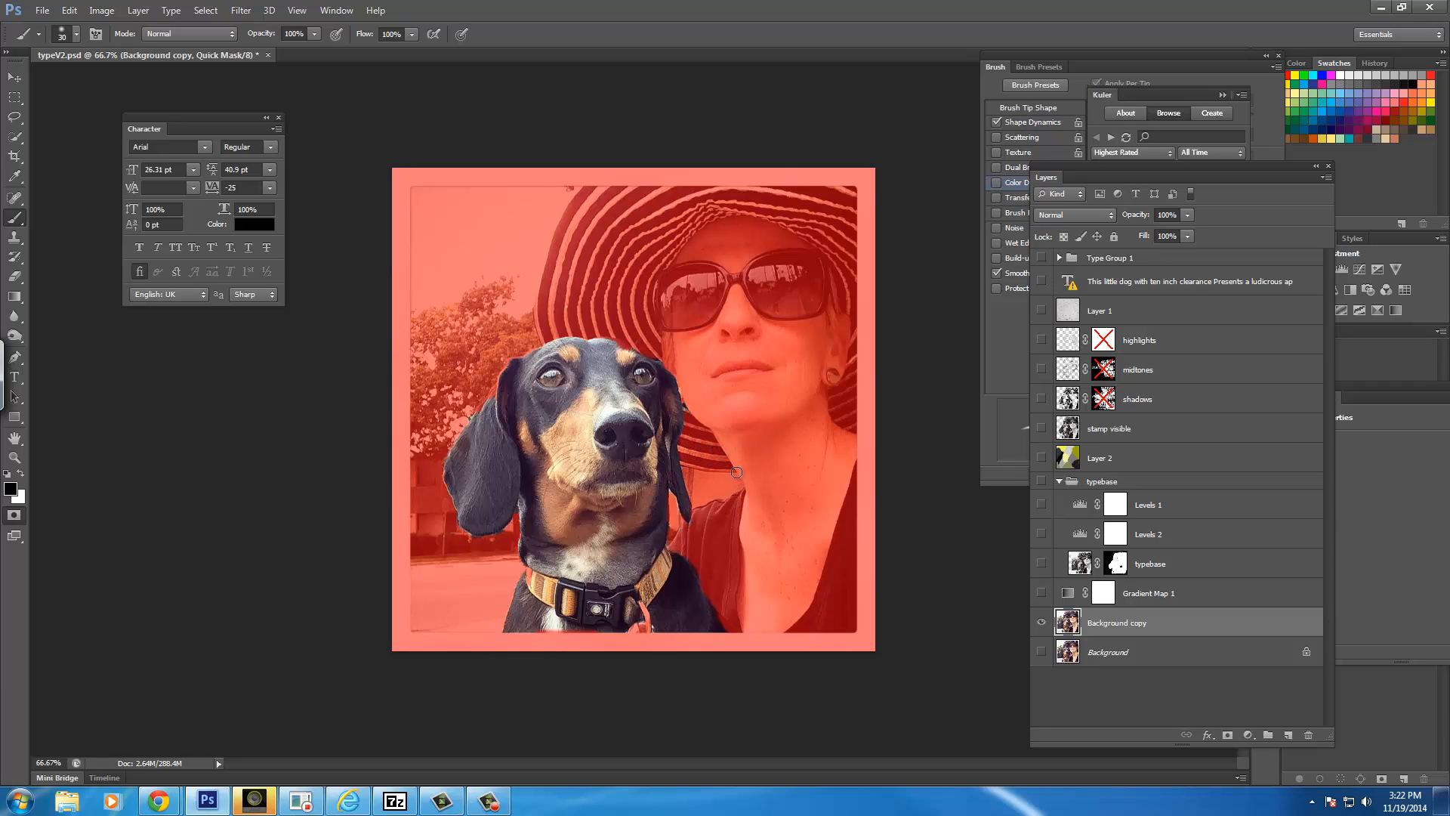
{"action": "key", "text": "q"}
{"action": "key", "text": "q"}
{"action": "key", "text": "q"}
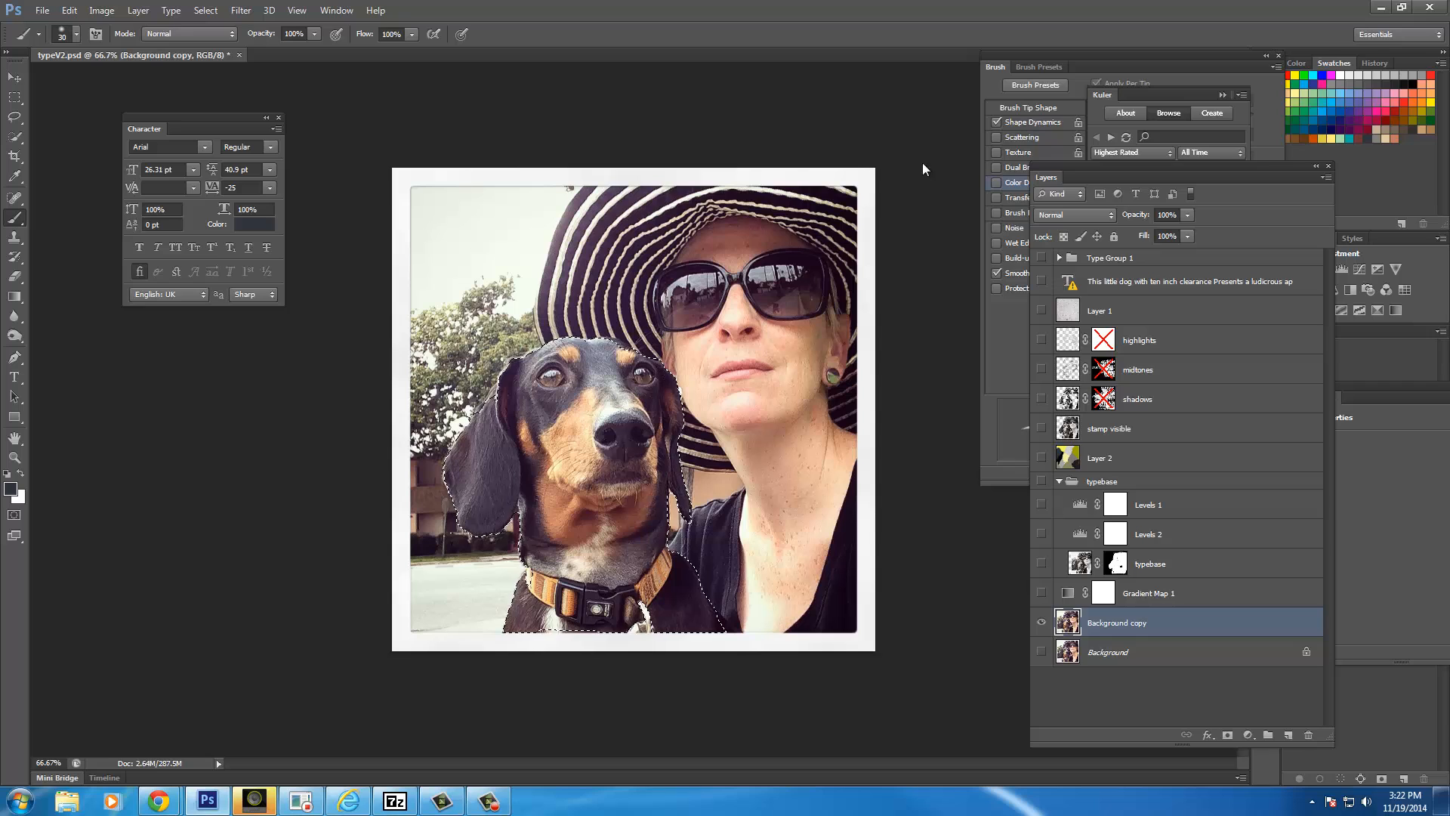
{"action": "left_click", "coordinate": [217, 12]}
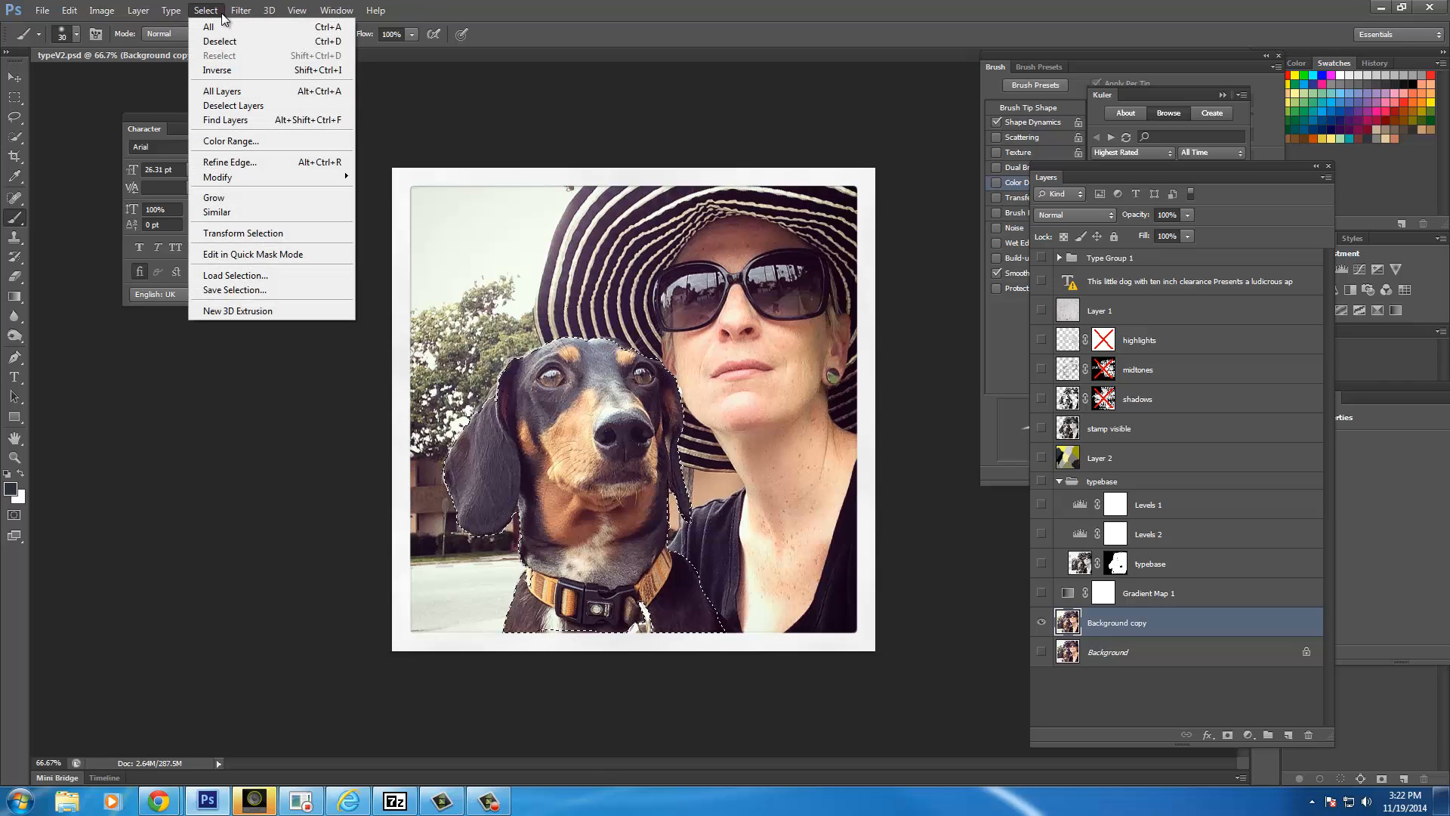
{"action": "left_click", "coordinate": [220, 290]}
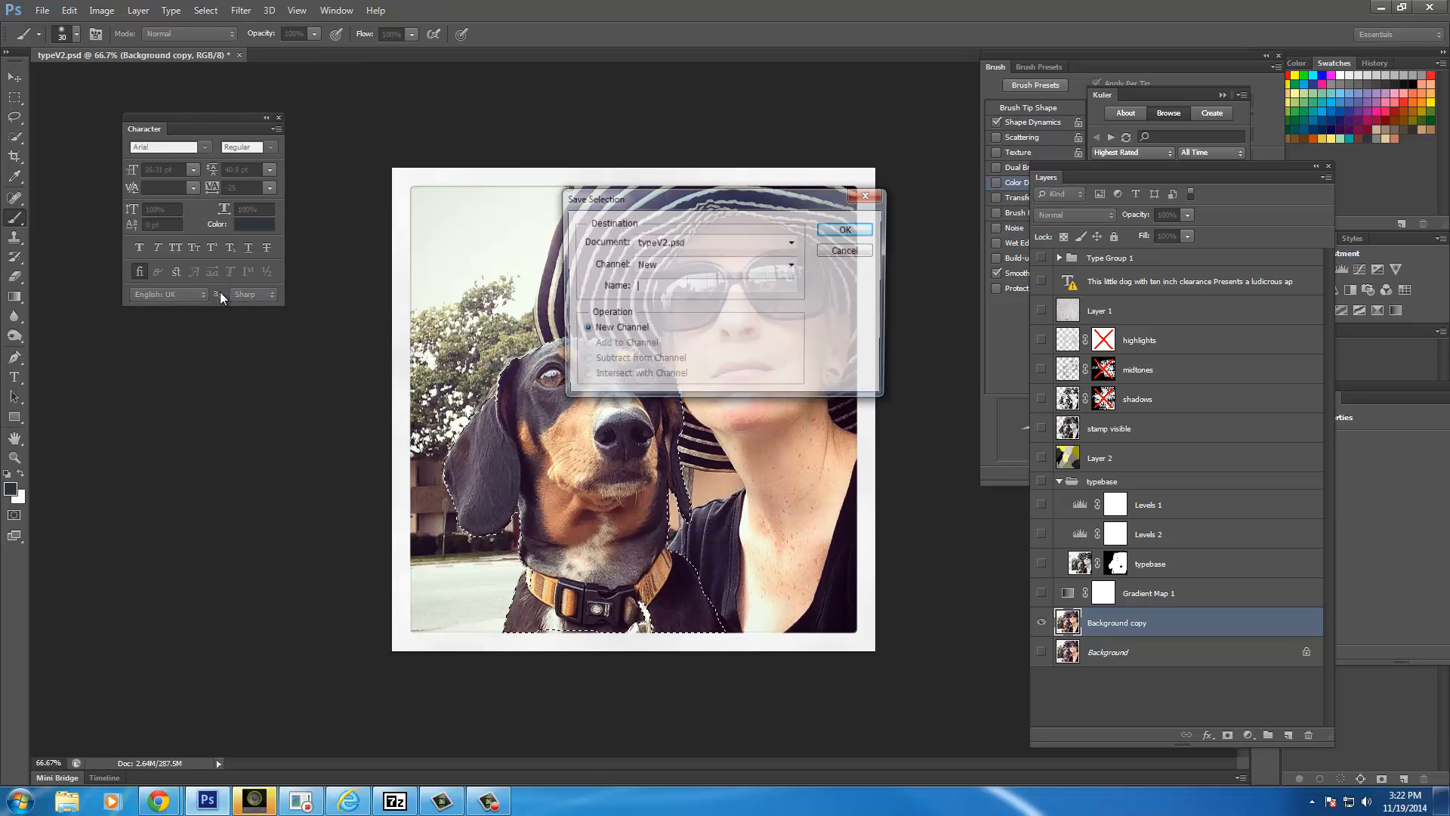
{"action": "left_click_drag", "start_coordinate": [665, 192], "coordinate": [822, 204]}
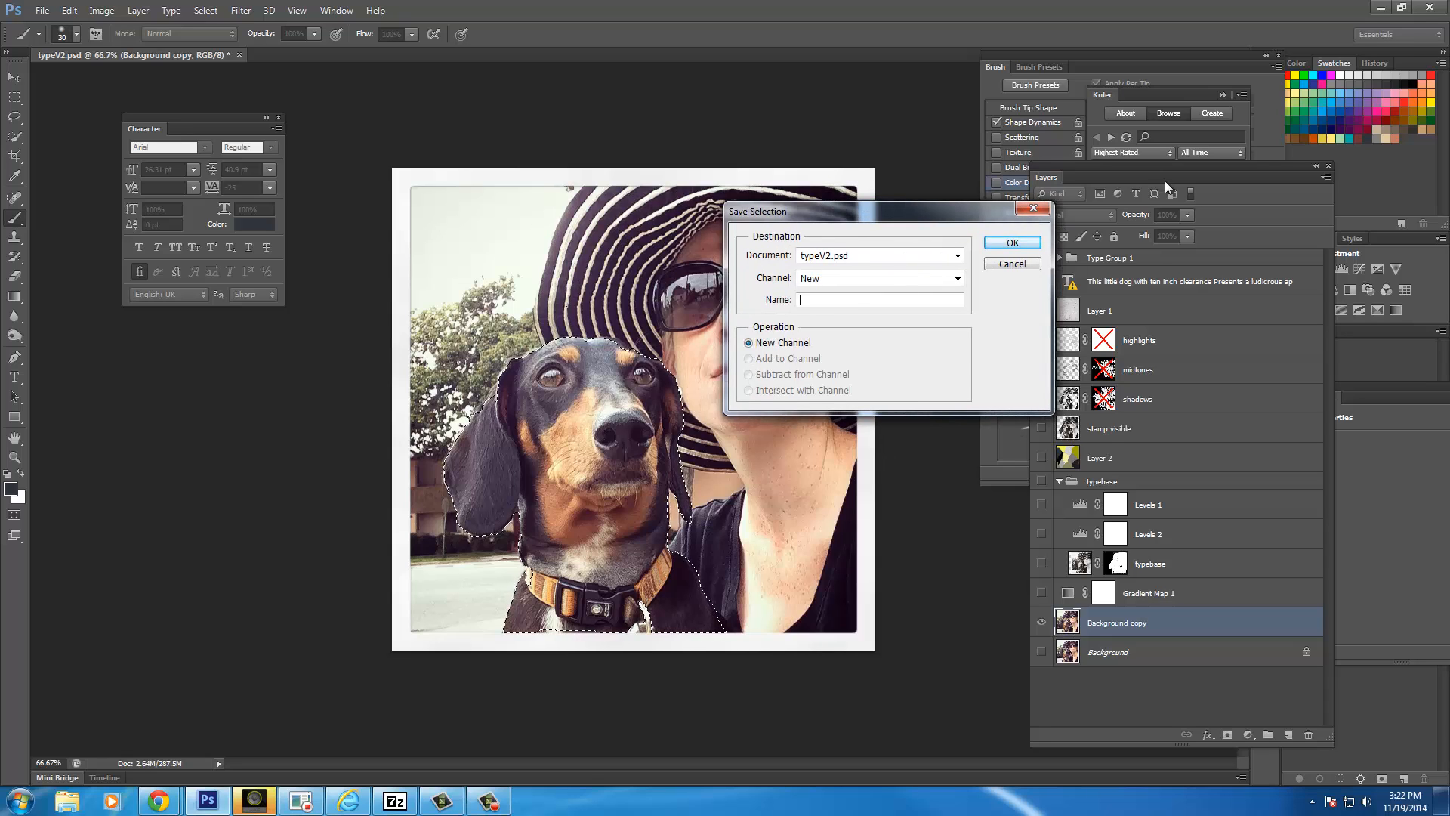
{"action": "left_click", "coordinate": [1002, 265]}
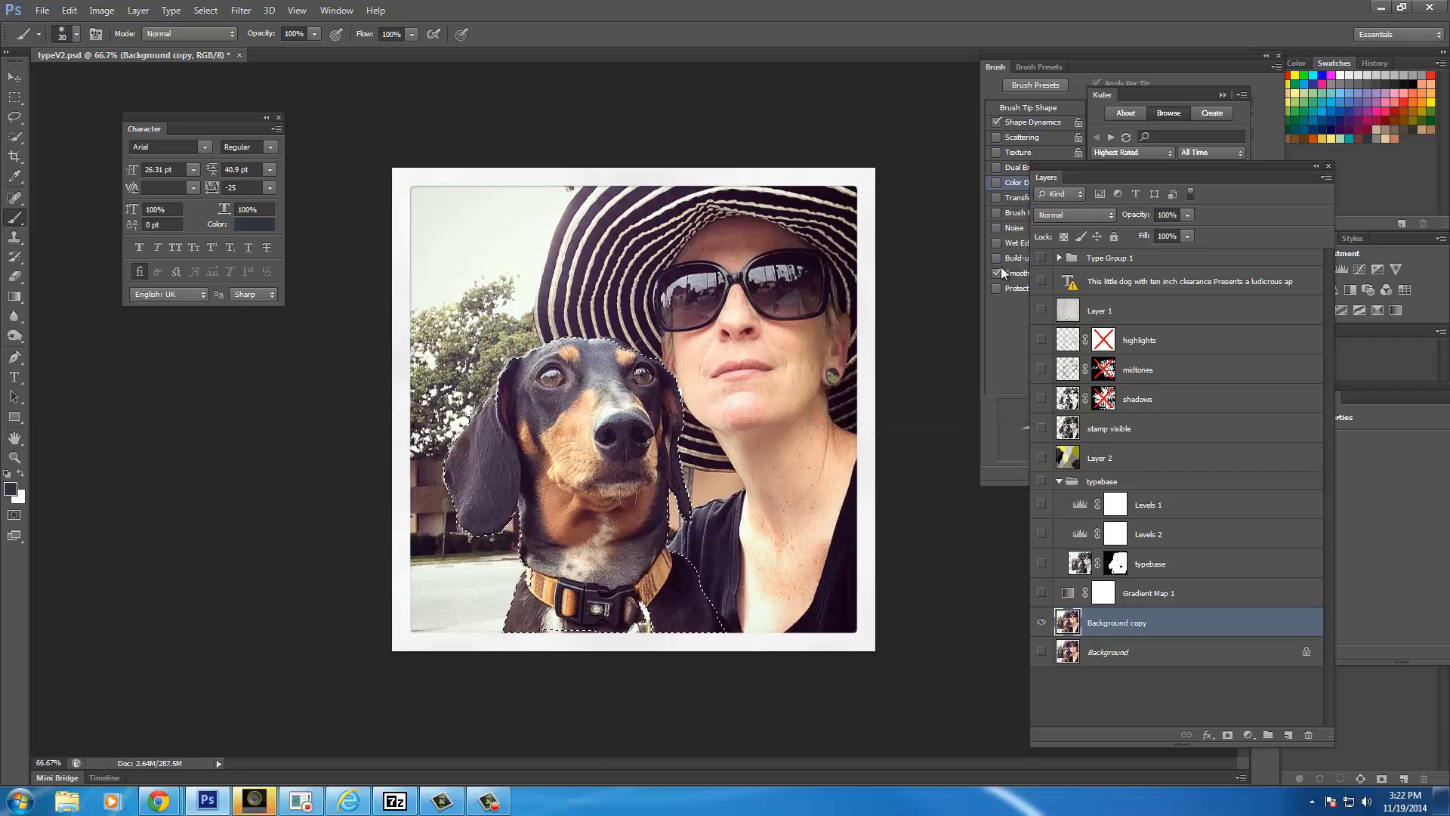
In Quick Mask mode, paint white to add the dog's collar details and lower shoulder edge to the selection, and leave the mask.
{"action": "key", "text": "q"}
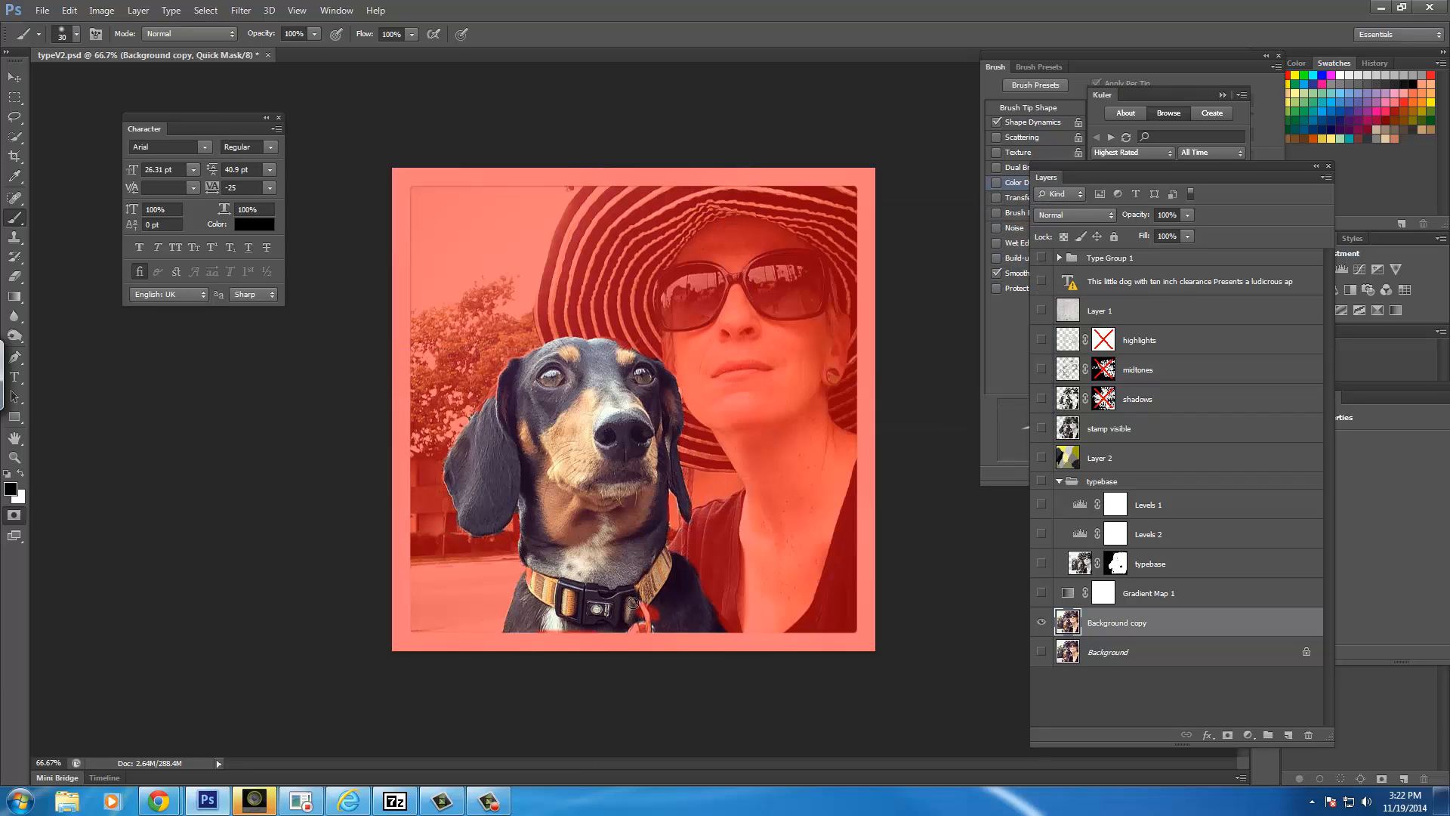
{"action": "key", "text": "x"}
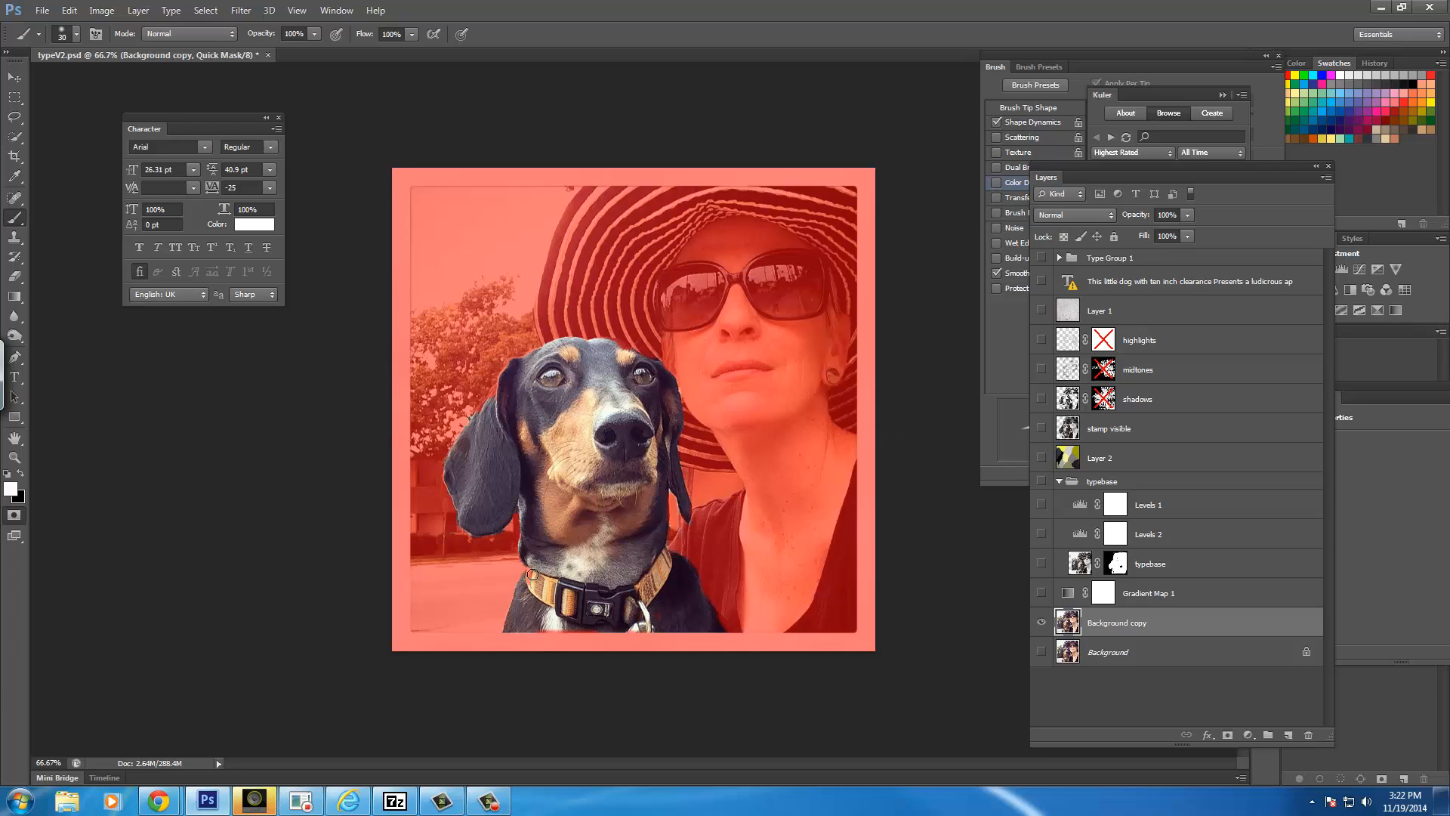
{"action": "mouse_move", "coordinate": [532, 574]}
{"action": "left_mouse_down"}
{"action": "mouse_move", "coordinate": [534, 589]}
{"action": "mouse_move", "coordinate": [531, 574]}
{"action": "left_mouse_up"}
{"action": "key", "text": "x"}
{"action": "key", "text": "x"}
{"action": "mouse_move", "coordinate": [710, 605]}
{"action": "left_mouse_down"}
{"action": "mouse_move", "coordinate": [732, 635]}
{"action": "mouse_move", "coordinate": [666, 624]}
{"action": "mouse_move", "coordinate": [669, 604]}
{"action": "mouse_move", "coordinate": [734, 628]}
{"action": "left_mouse_up"}
{"action": "key", "text": "x"}
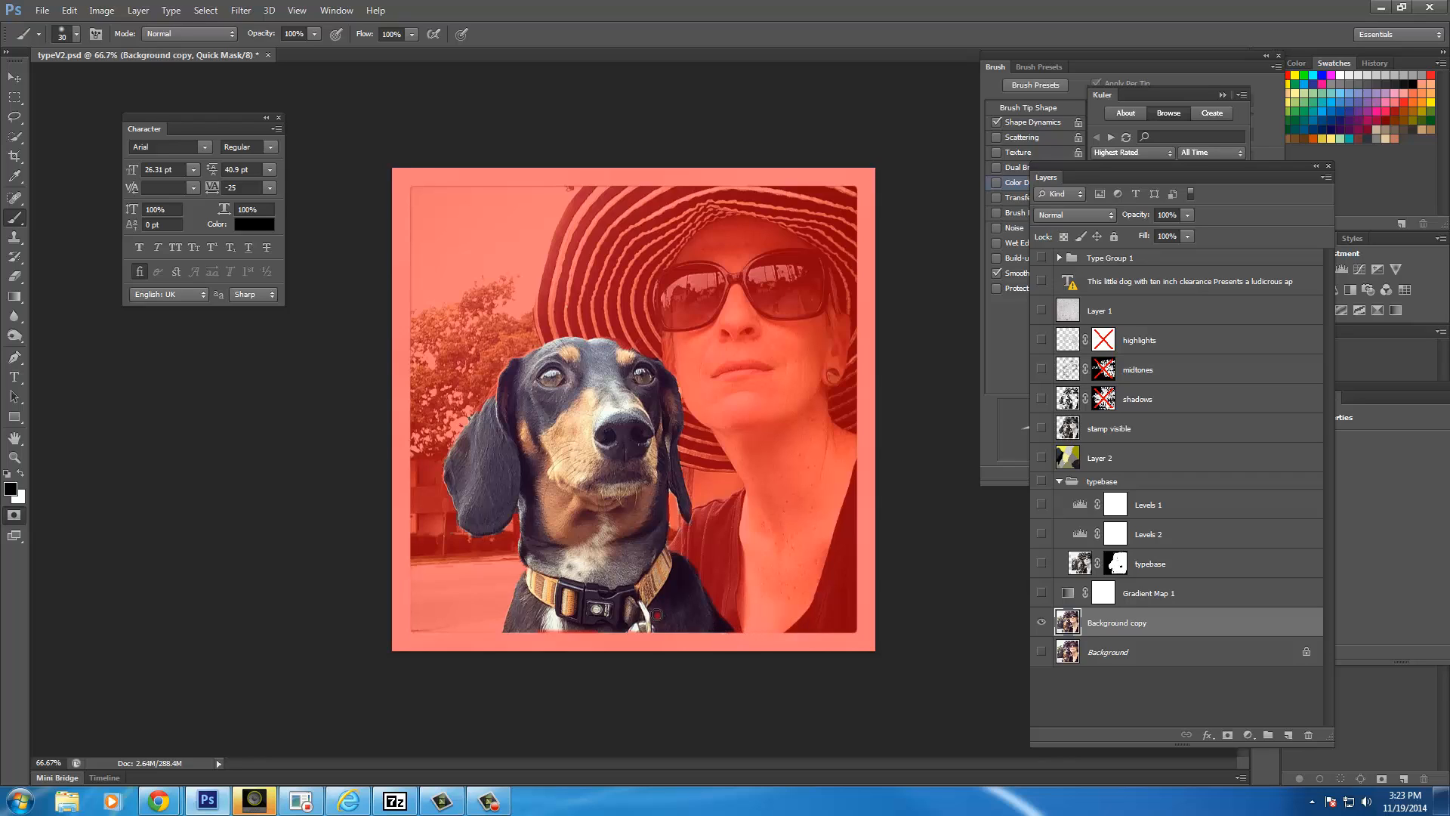
{"action": "key", "text": "x"}
{"action": "key", "text": "q"}
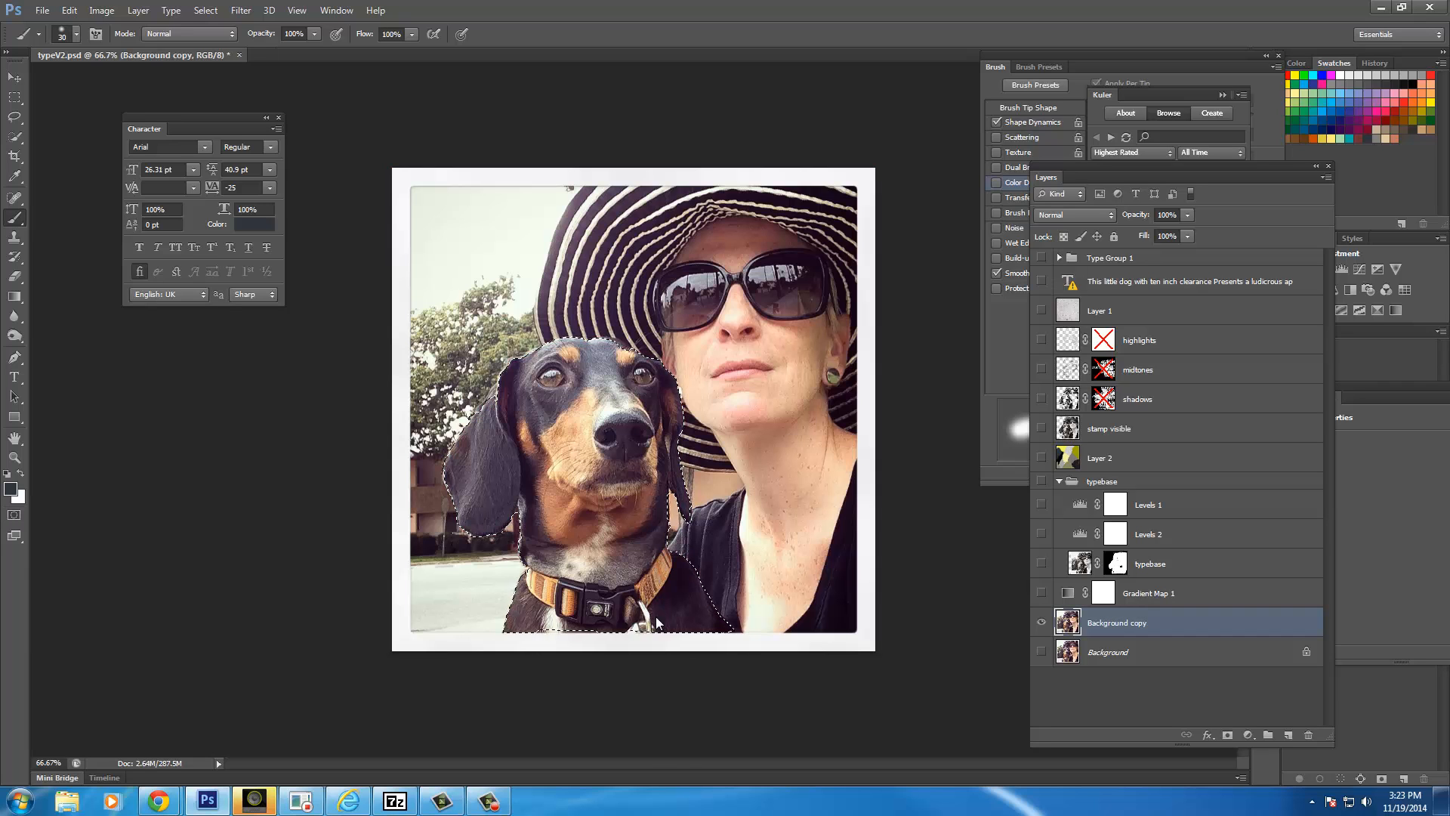
Save the dog selection as a new channel named waz.
{"action": "left_click", "coordinate": [206, 10]}
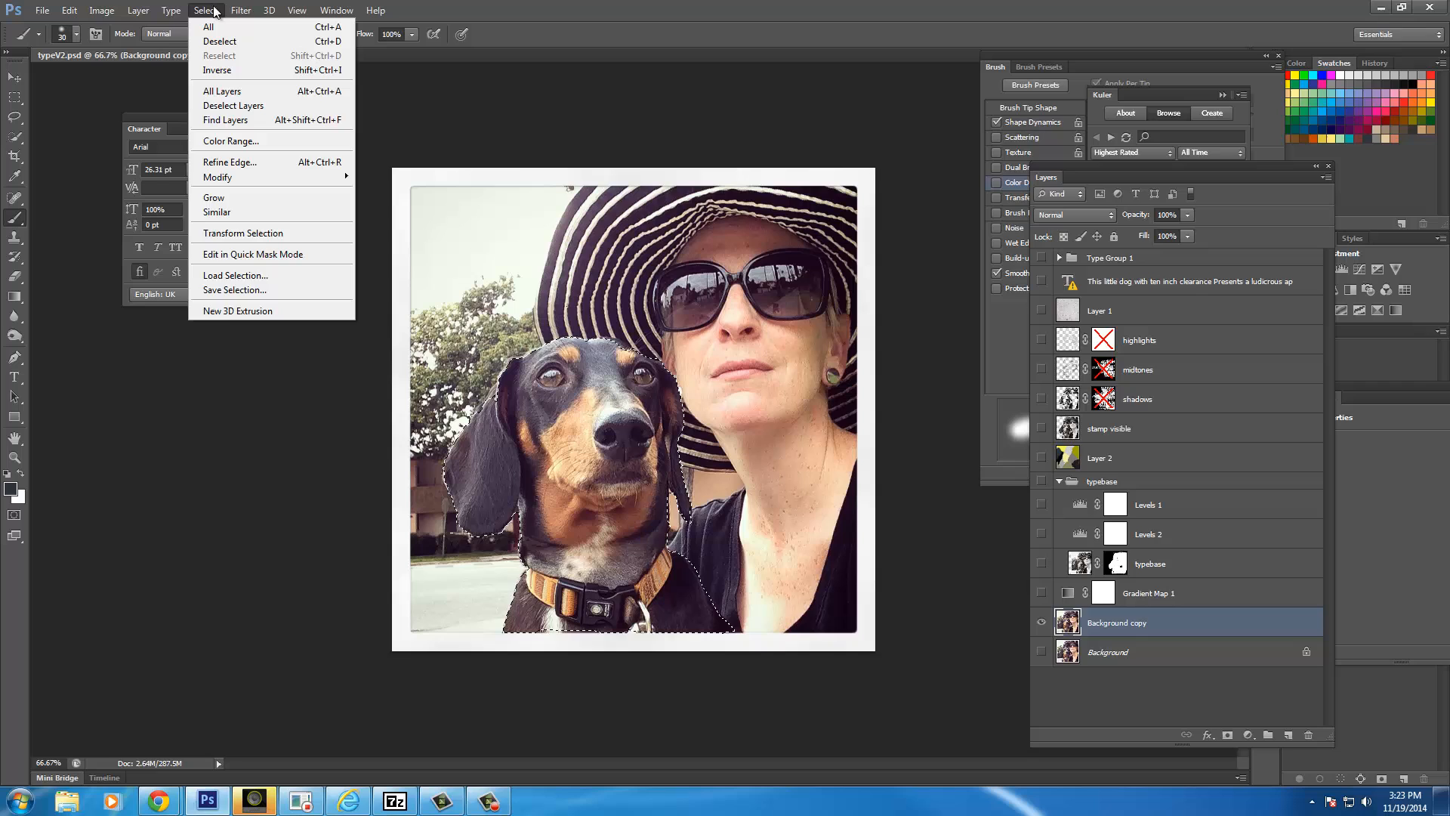
{"action": "left_click", "coordinate": [234, 289]}
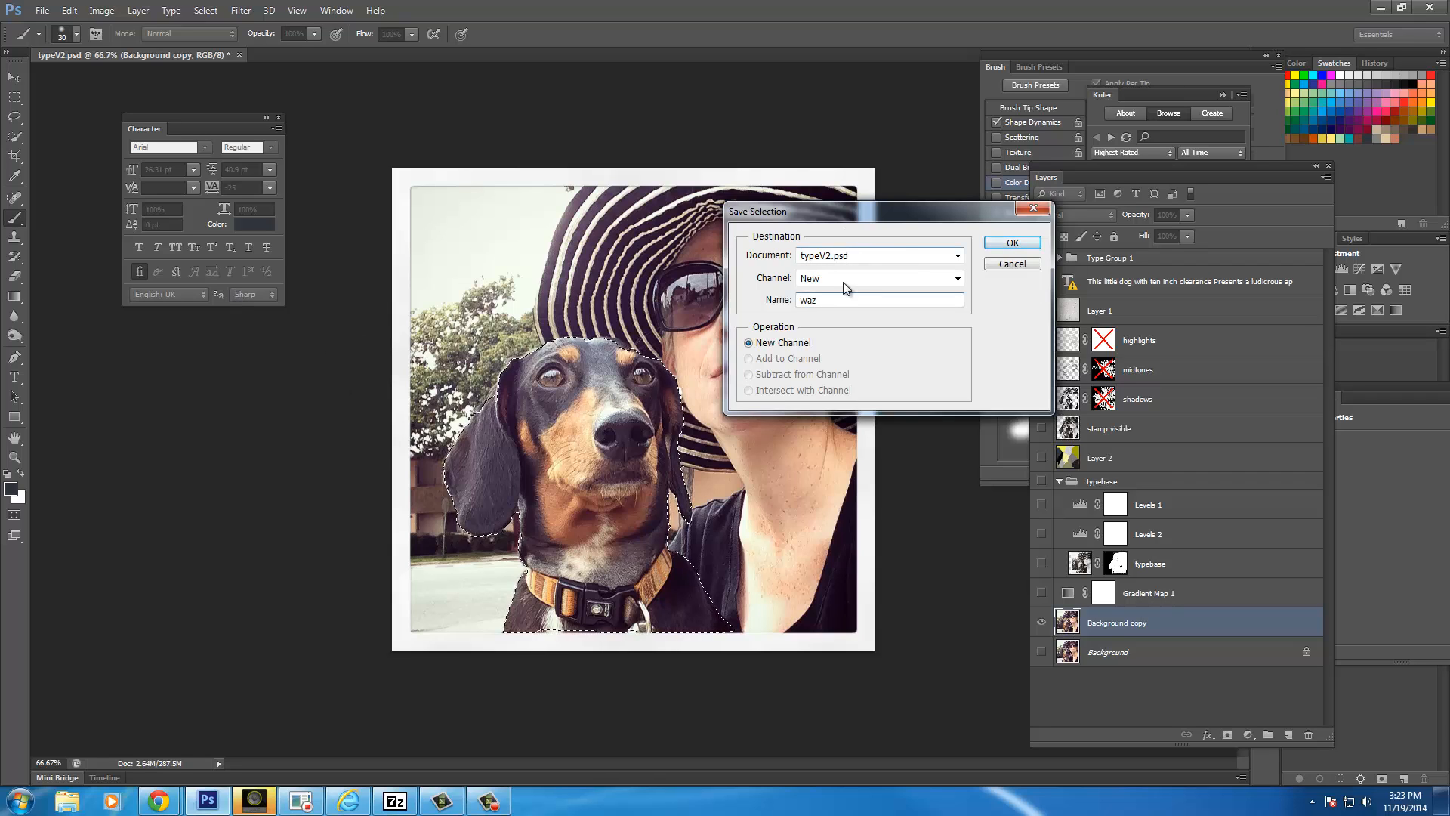
{"action": "left_click", "coordinate": [816, 281]}
{"action": "left_click", "coordinate": [817, 282]}
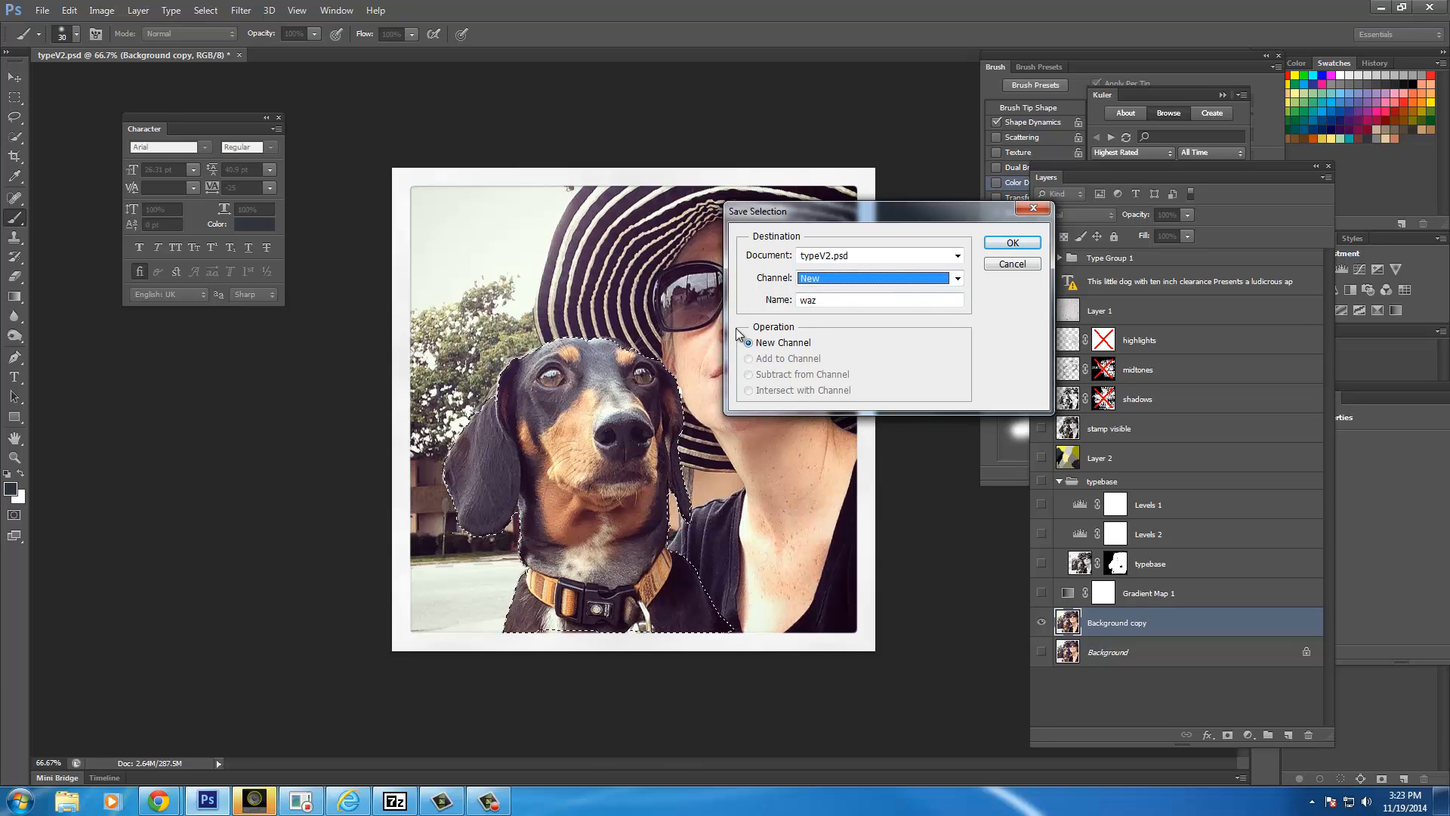
{"action": "left_click", "coordinate": [1004, 248]}
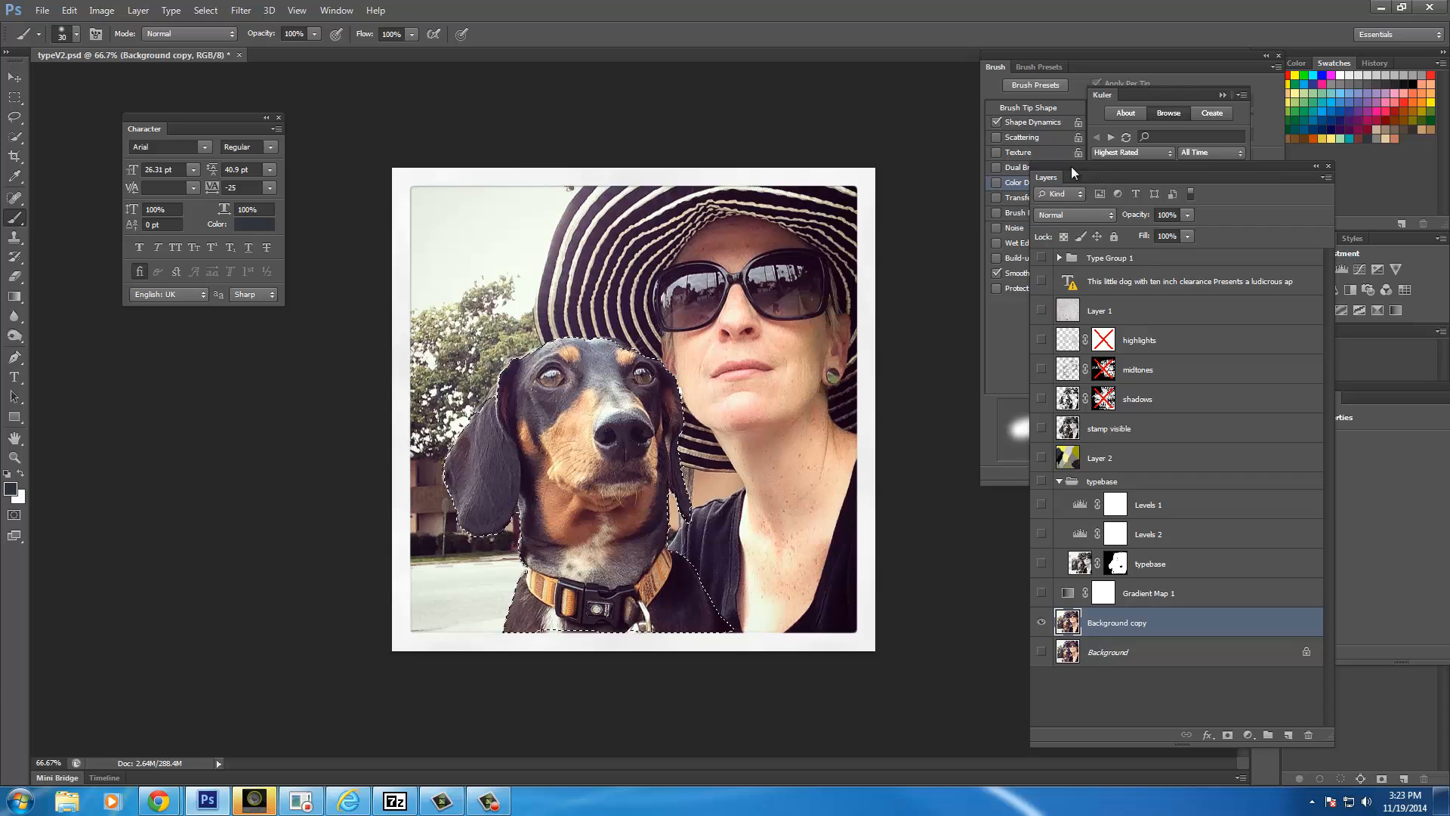
Move the floating Layers panel clear of the adjustments area and display the document's channels.
{"action": "left_click_drag", "start_coordinate": [1072, 168], "coordinate": [999, 65]}
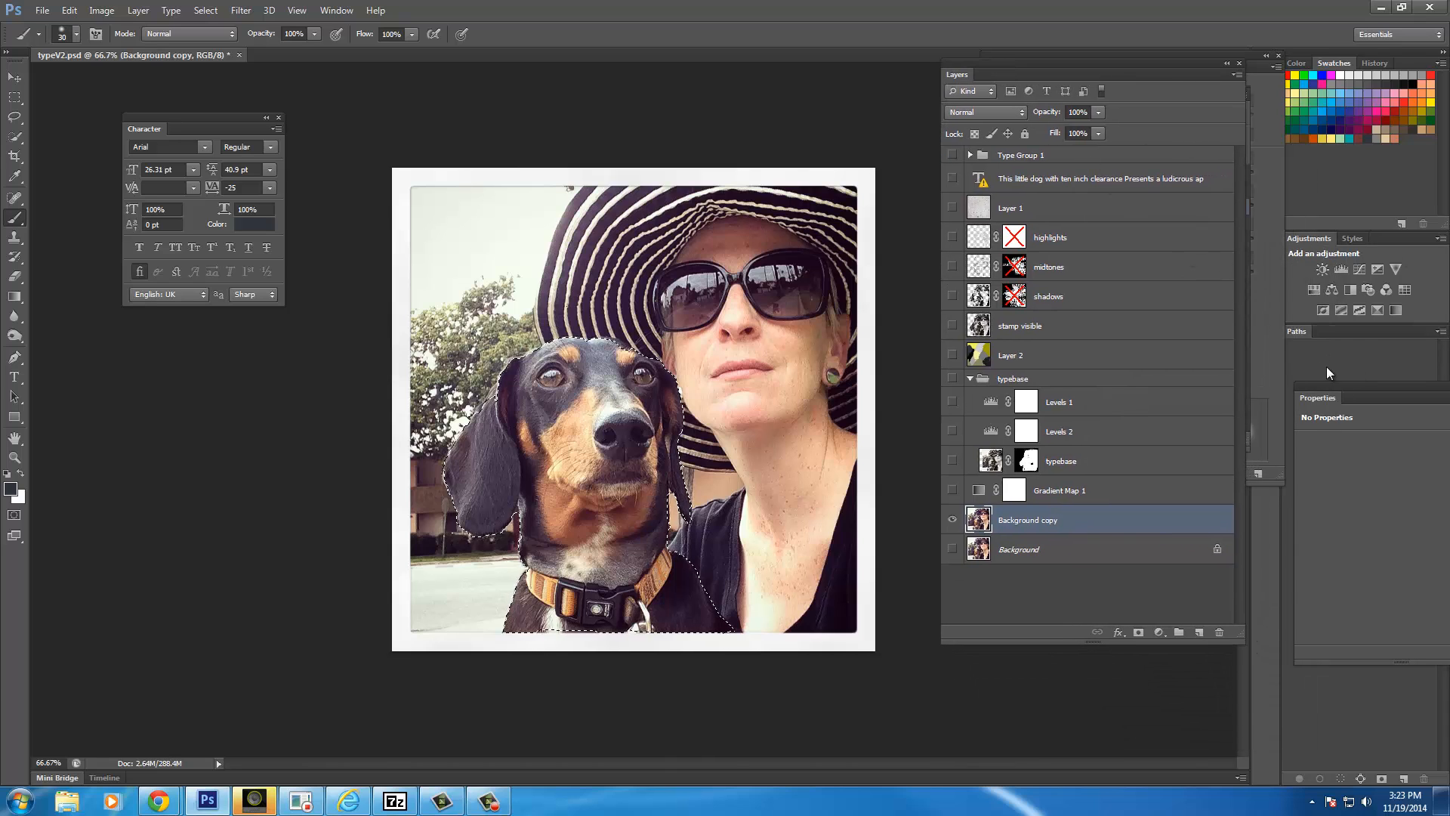
{"action": "left_click", "coordinate": [335, 11]}
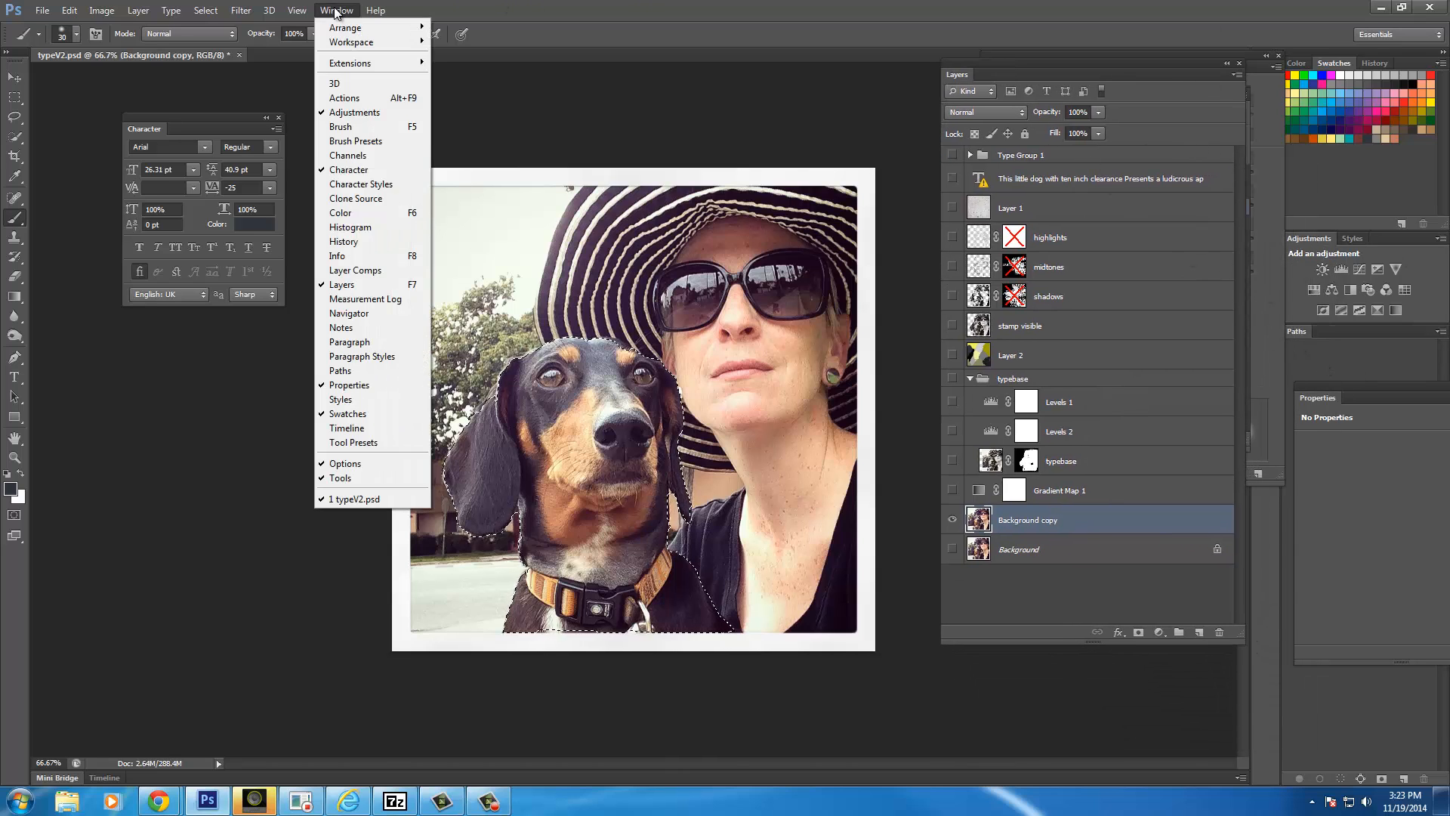
{"action": "left_click", "coordinate": [346, 155]}
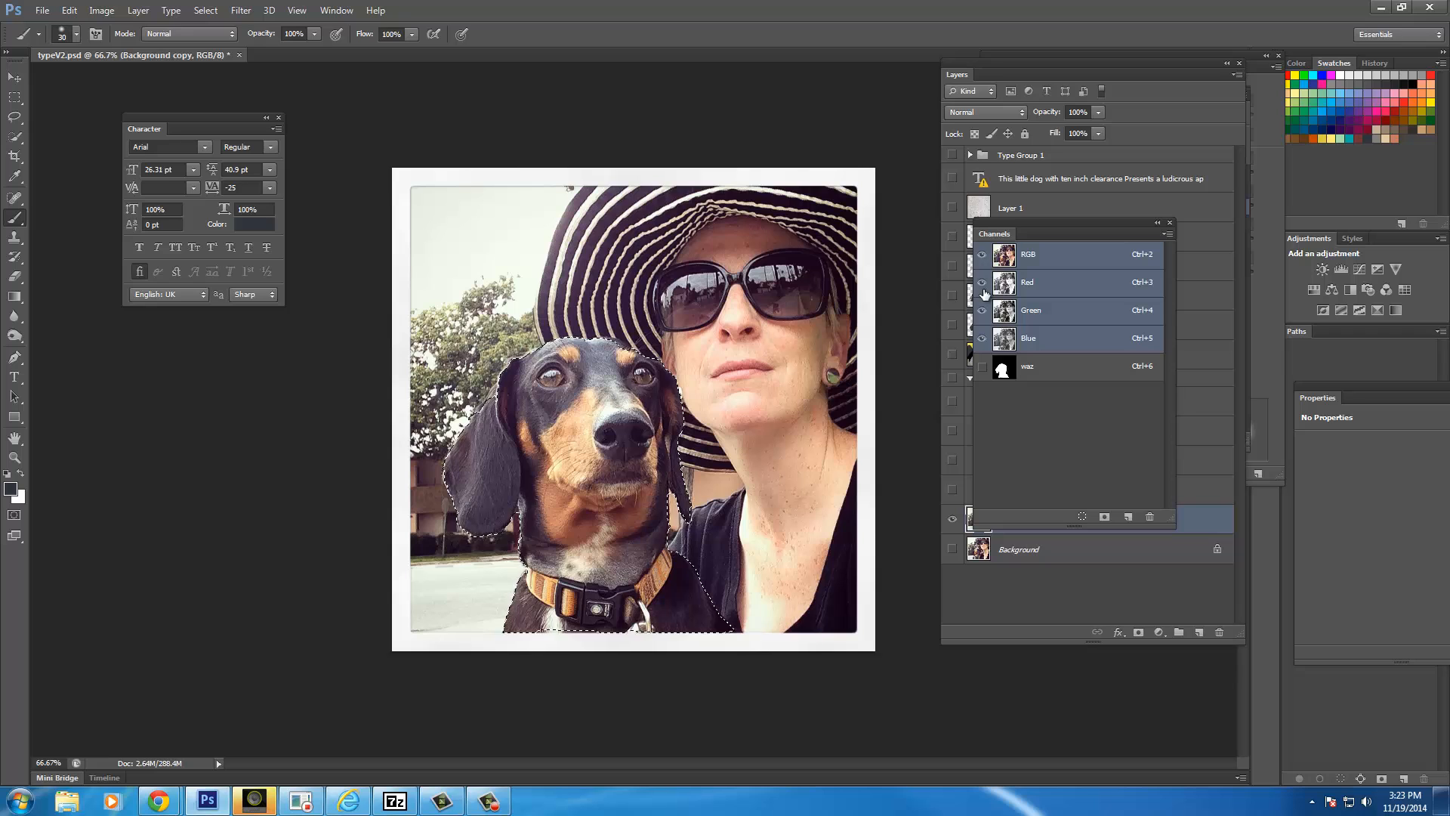
View the blue, green and red channels individually, and restore the full RGB composite.
{"action": "left_click", "coordinate": [981, 338], "text": "alt"}
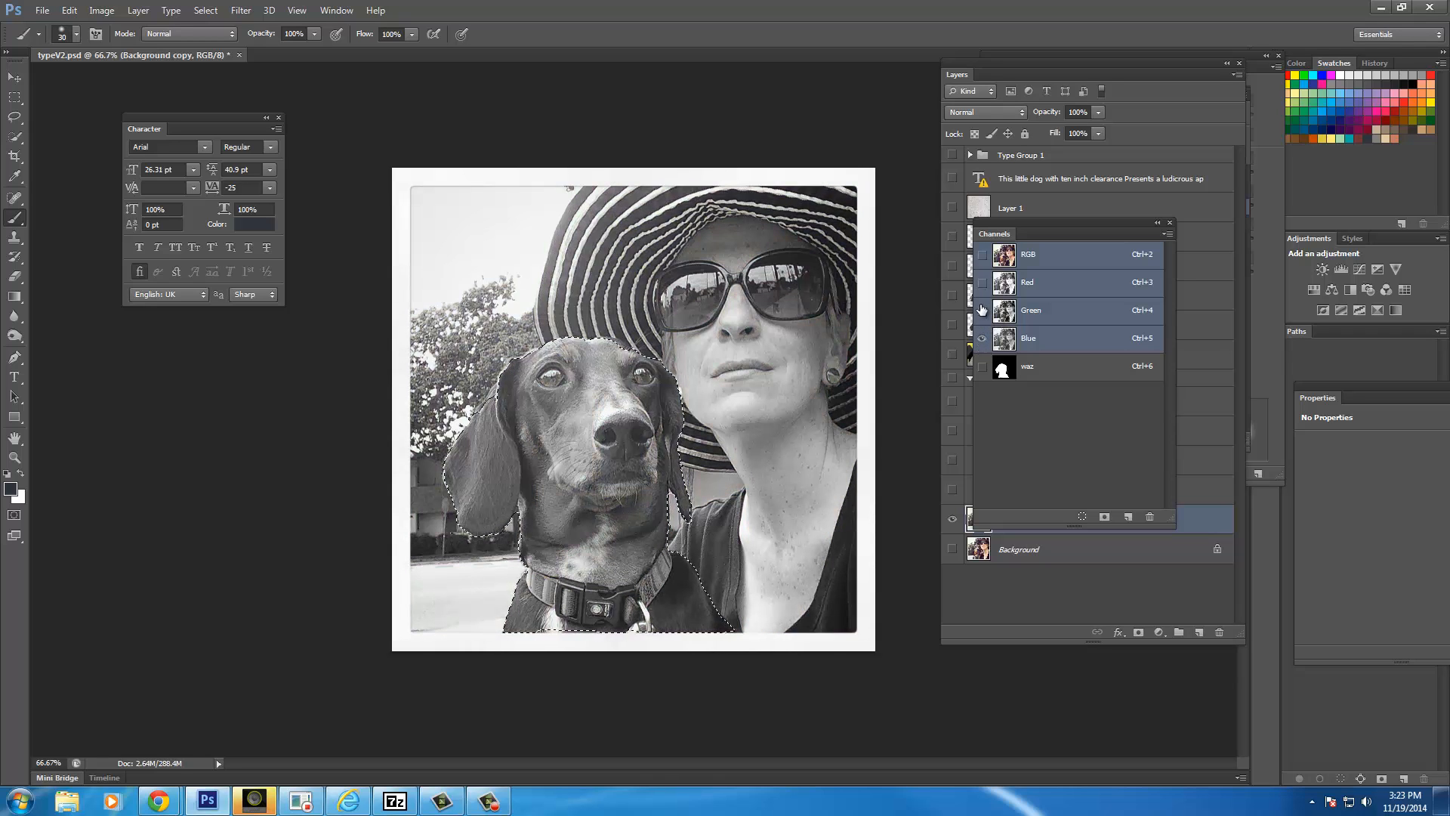
{"action": "left_click", "coordinate": [983, 310]}
{"action": "left_click", "coordinate": [982, 338]}
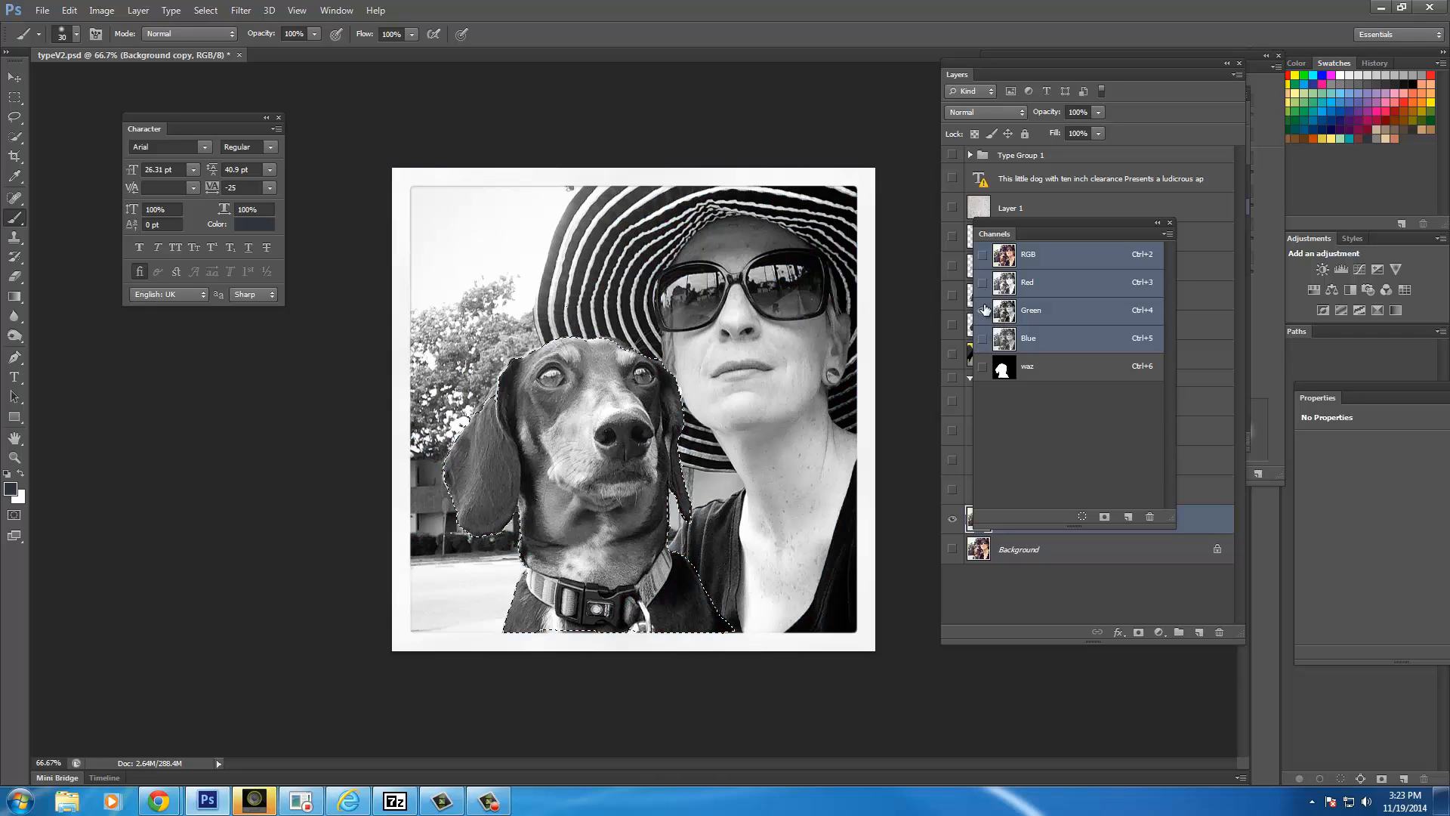
{"action": "left_click", "coordinate": [982, 281]}
{"action": "left_click", "coordinate": [983, 309]}
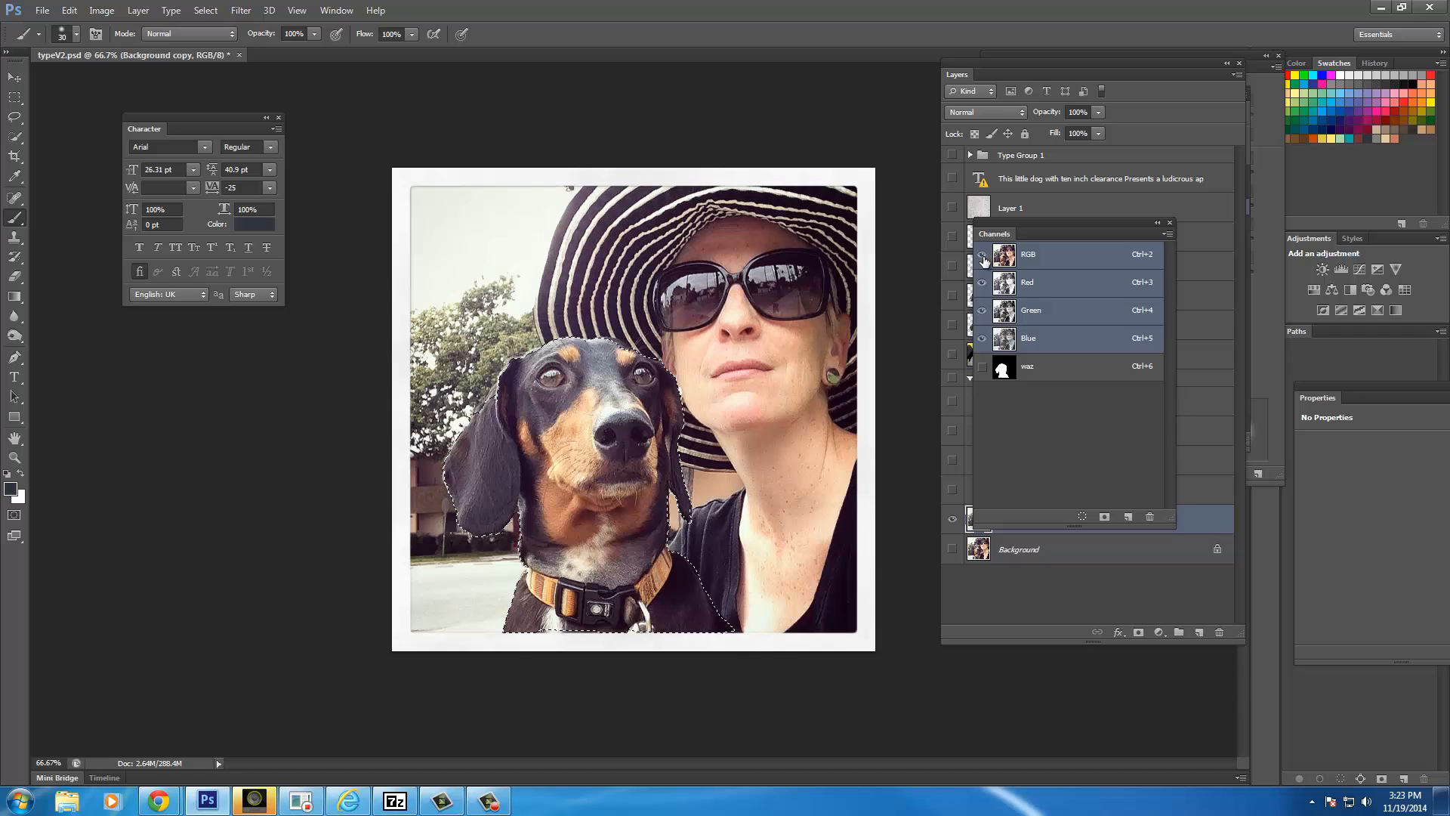
{"action": "left_click", "coordinate": [982, 254]}
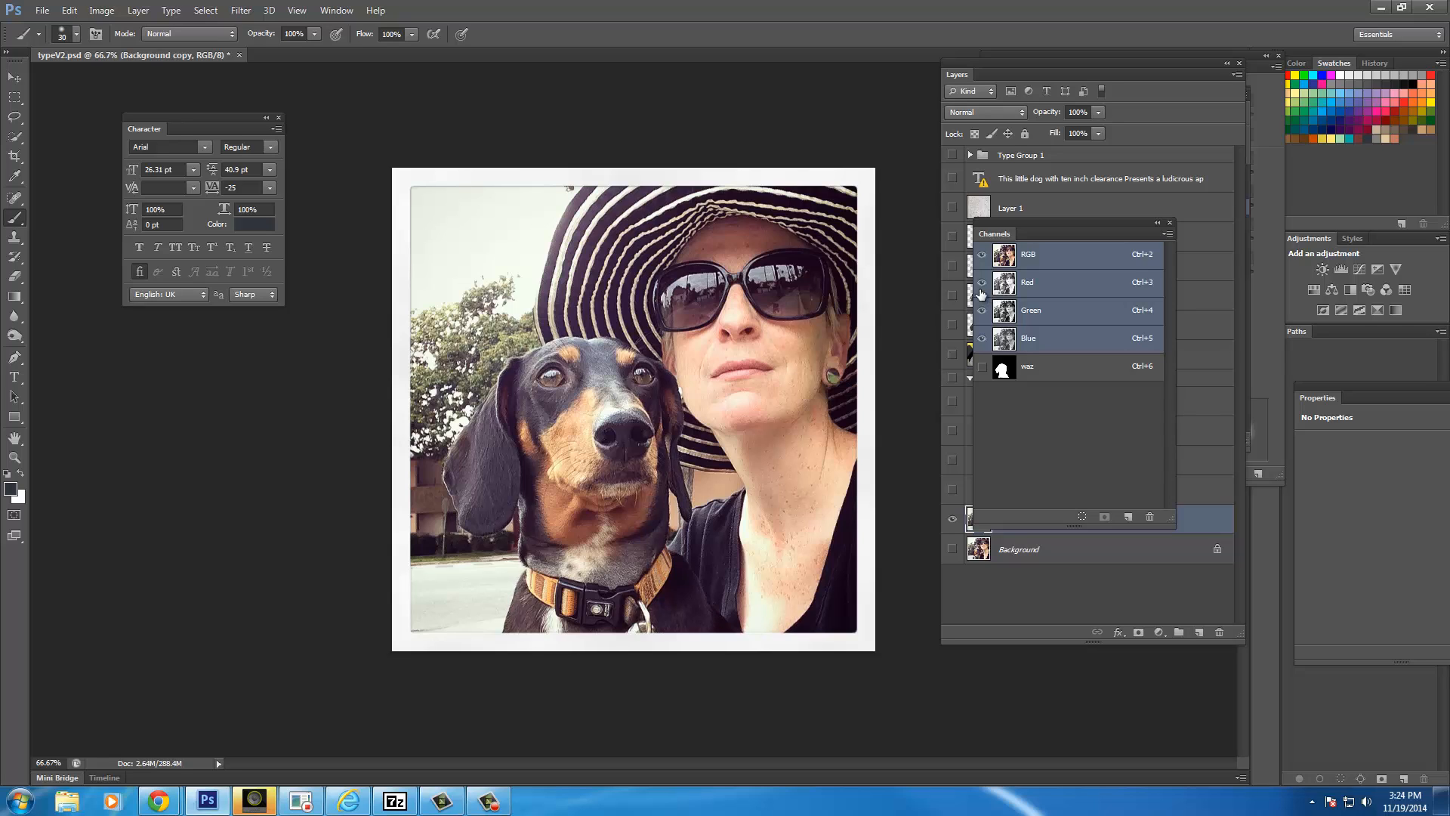
Isolate the waz channel and paint black over the stray spot above the dog's head, using the default colours.
{"action": "left_click", "coordinate": [1042, 375]}
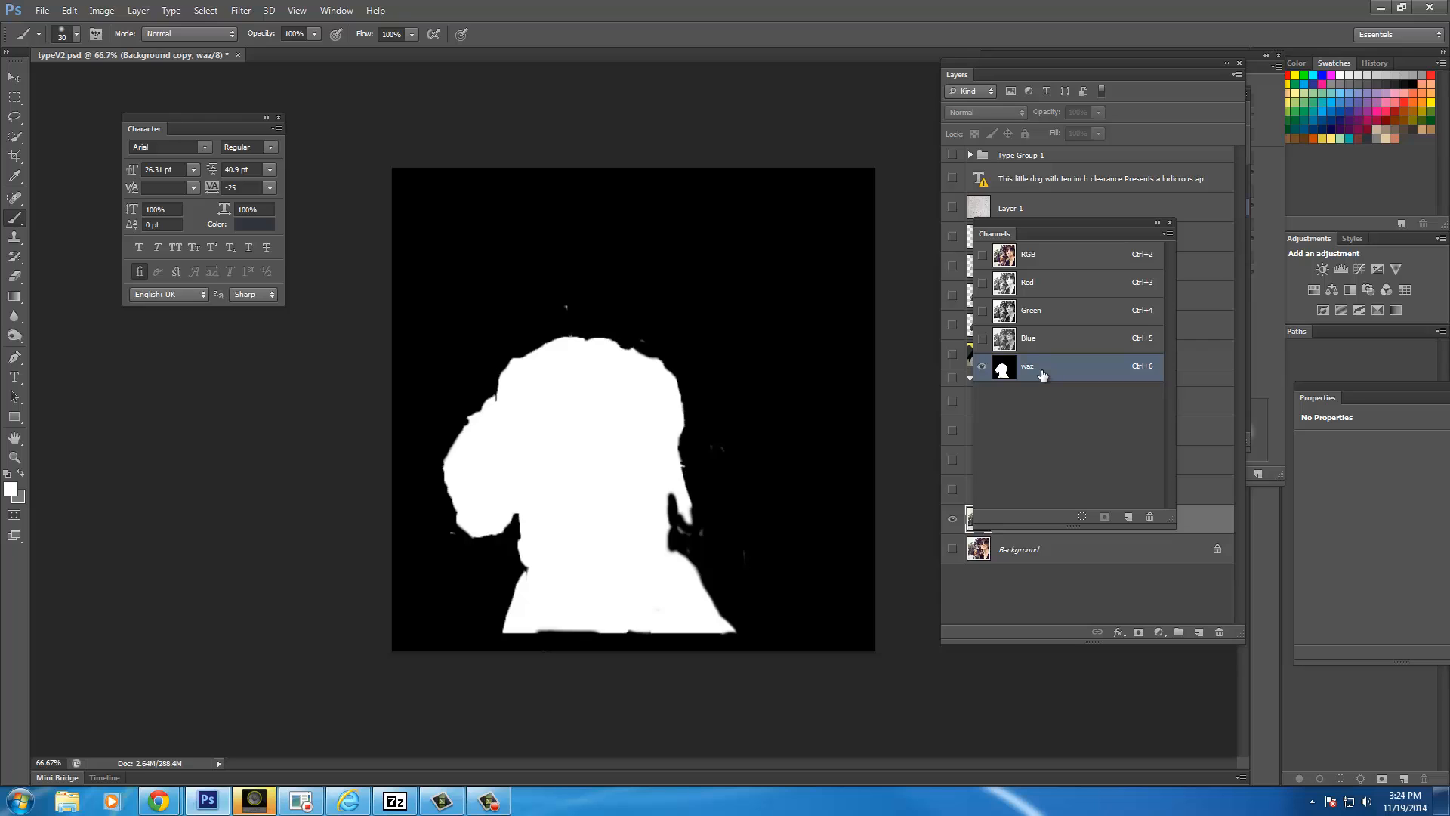
{"action": "mouse_move", "coordinate": [562, 307]}
{"action": "left_mouse_down"}
{"action": "mouse_move", "coordinate": [574, 312]}
{"action": "mouse_move", "coordinate": [560, 305]}
{"action": "mouse_move", "coordinate": [554, 322]}
{"action": "mouse_move", "coordinate": [546, 303]}
{"action": "left_mouse_up"}
{"action": "key", "text": "x"}
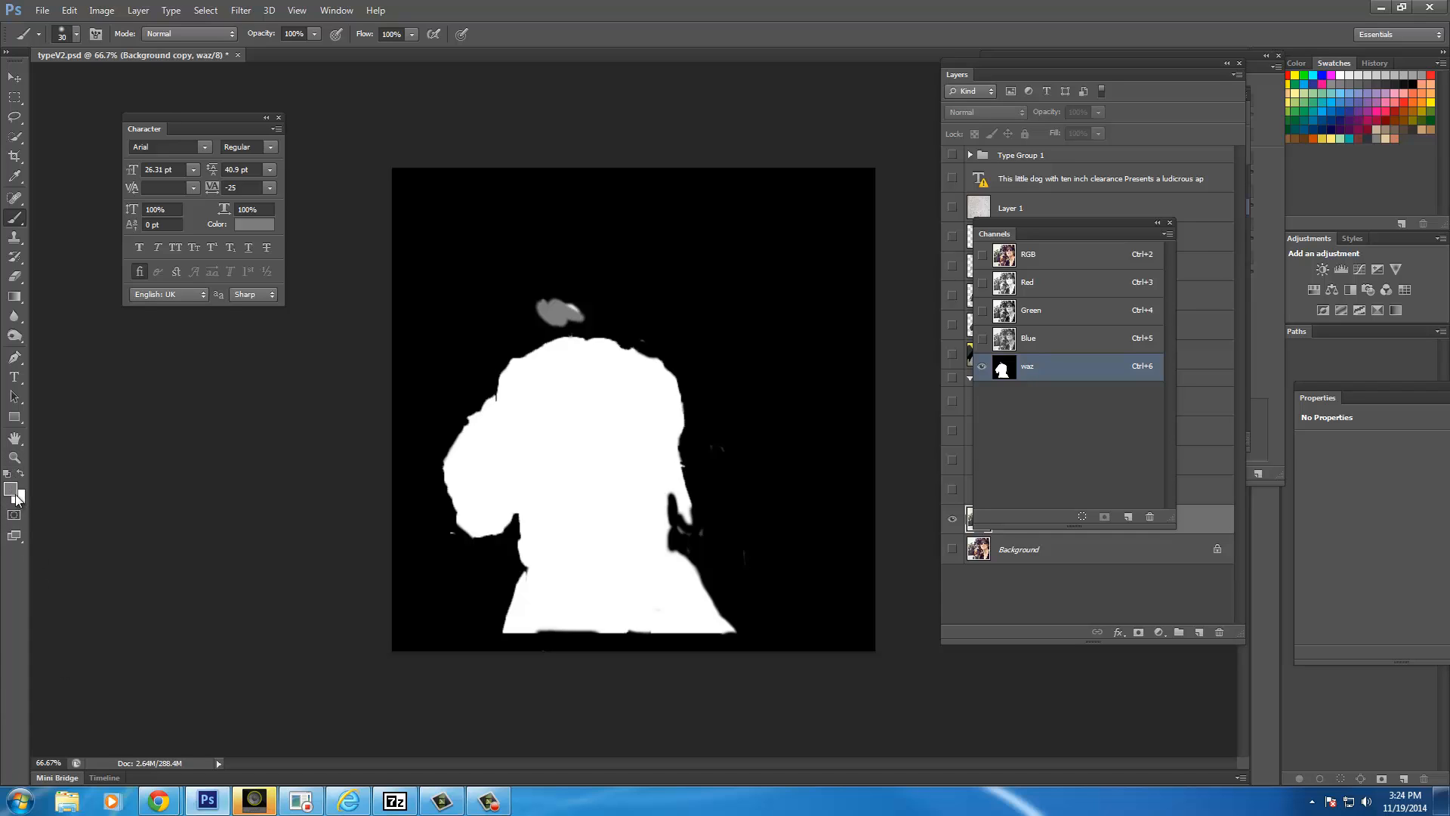
{"action": "key", "text": "d"}
{"action": "mouse_move", "coordinate": [530, 299]}
{"action": "left_mouse_down"}
{"action": "mouse_move", "coordinate": [539, 308]}
{"action": "mouse_move", "coordinate": [558, 318]}
{"action": "mouse_move", "coordinate": [525, 310]}
{"action": "mouse_move", "coordinate": [555, 323]}
{"action": "mouse_move", "coordinate": [547, 300]}
{"action": "mouse_move", "coordinate": [578, 306]}
{"action": "left_mouse_up"}
{"action": "key", "text": "x"}
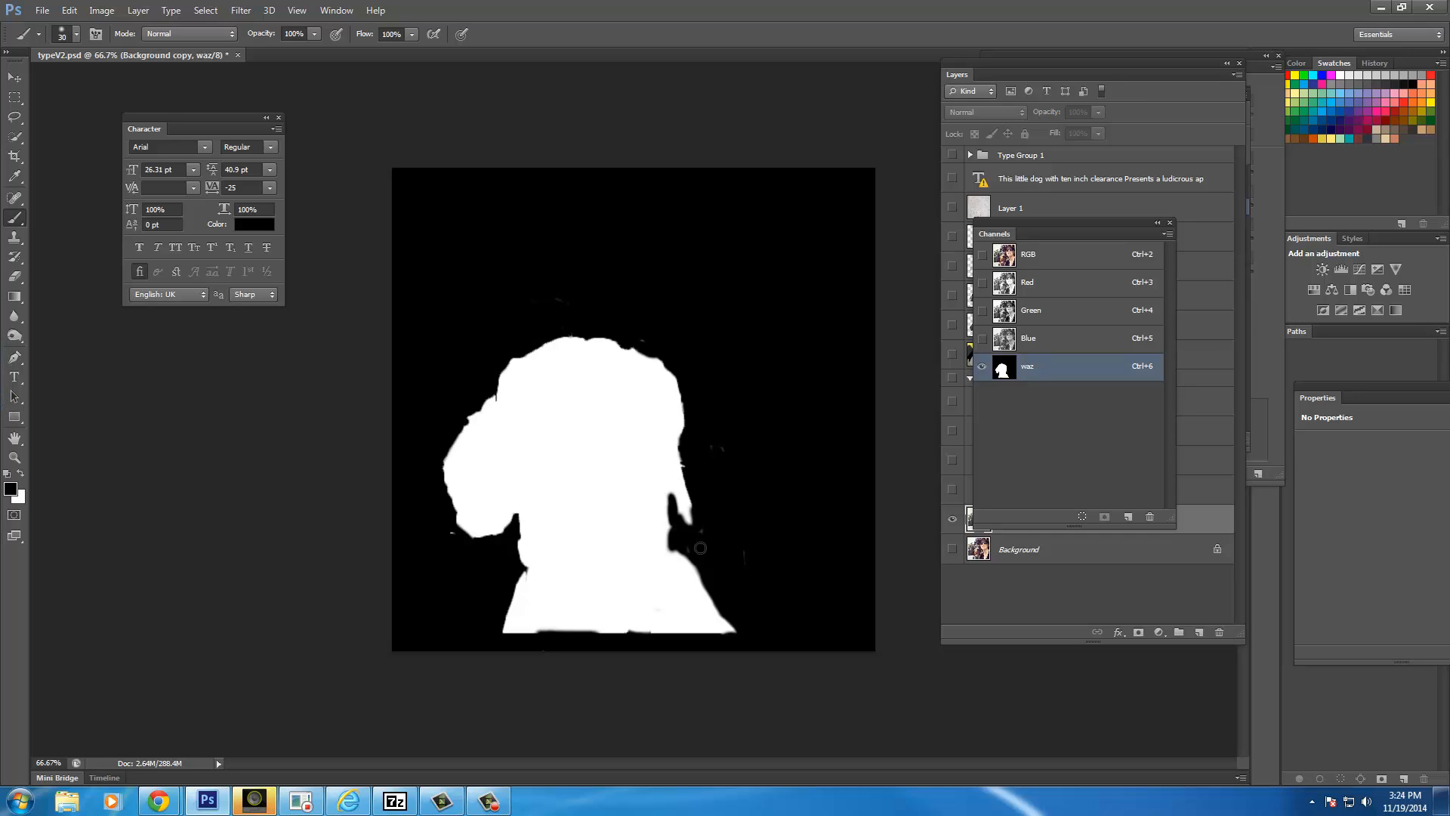
Paint black over the remaining specks beside both of the dog's ears in the waz channel.
{"action": "left_click_drag", "start_coordinate": [701, 535], "coordinate": [715, 445]}
{"action": "left_click_drag", "start_coordinate": [455, 532], "coordinate": [456, 553]}
{"action": "key", "text": "x"}
{"action": "key", "text": "x"}
{"action": "key", "text": "x"}
{"action": "key", "text": "x"}
Quit the program and save the changes to typeV2.psd.
{"action": "left_click", "coordinate": [1430, 7]}
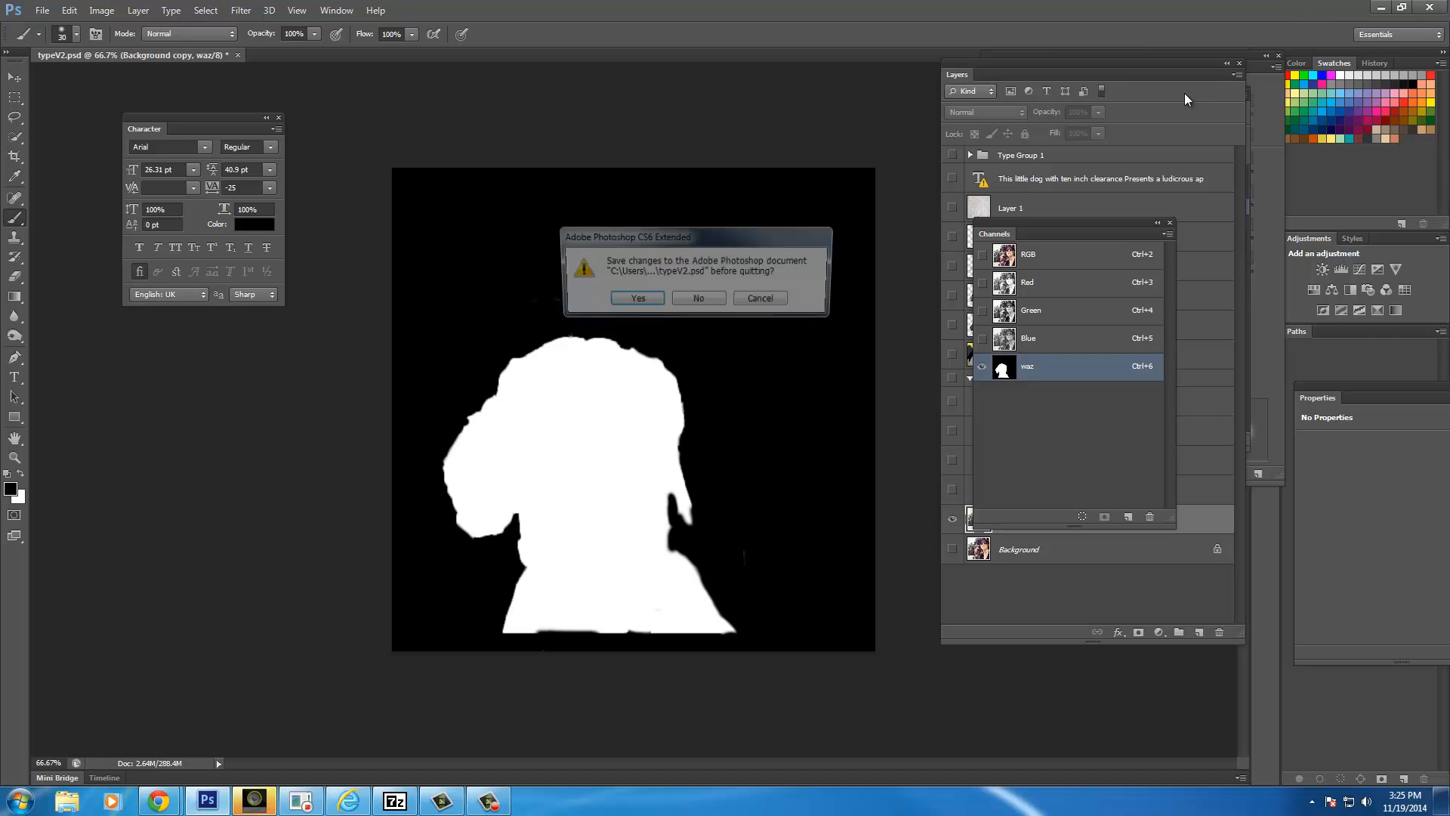
{"action": "left_click", "coordinate": [633, 298]}
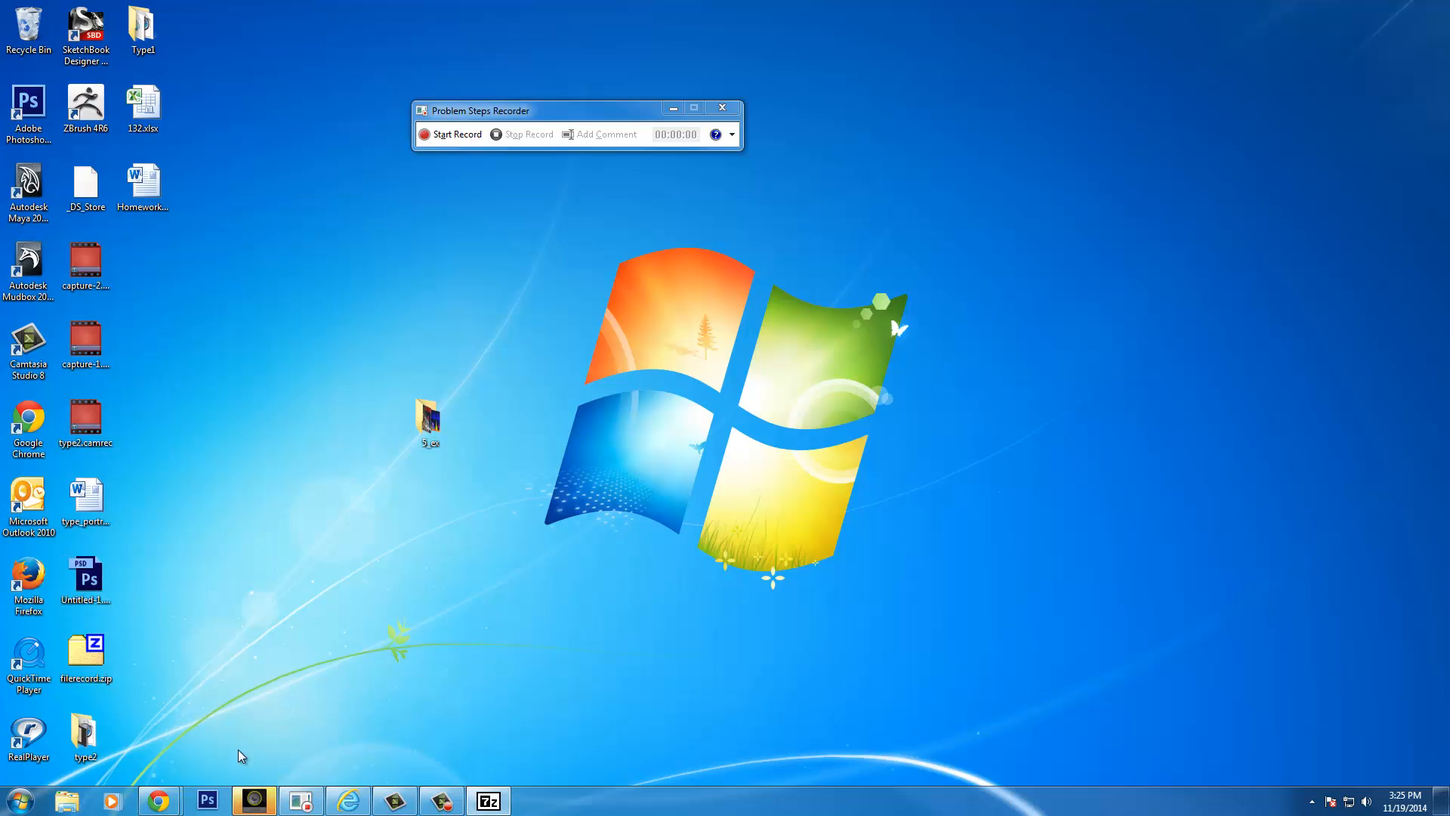
Restart Photoshop and reopen the recent file typeV2.psd without updating its text layers.
{"action": "left_click", "coordinate": [210, 801]}
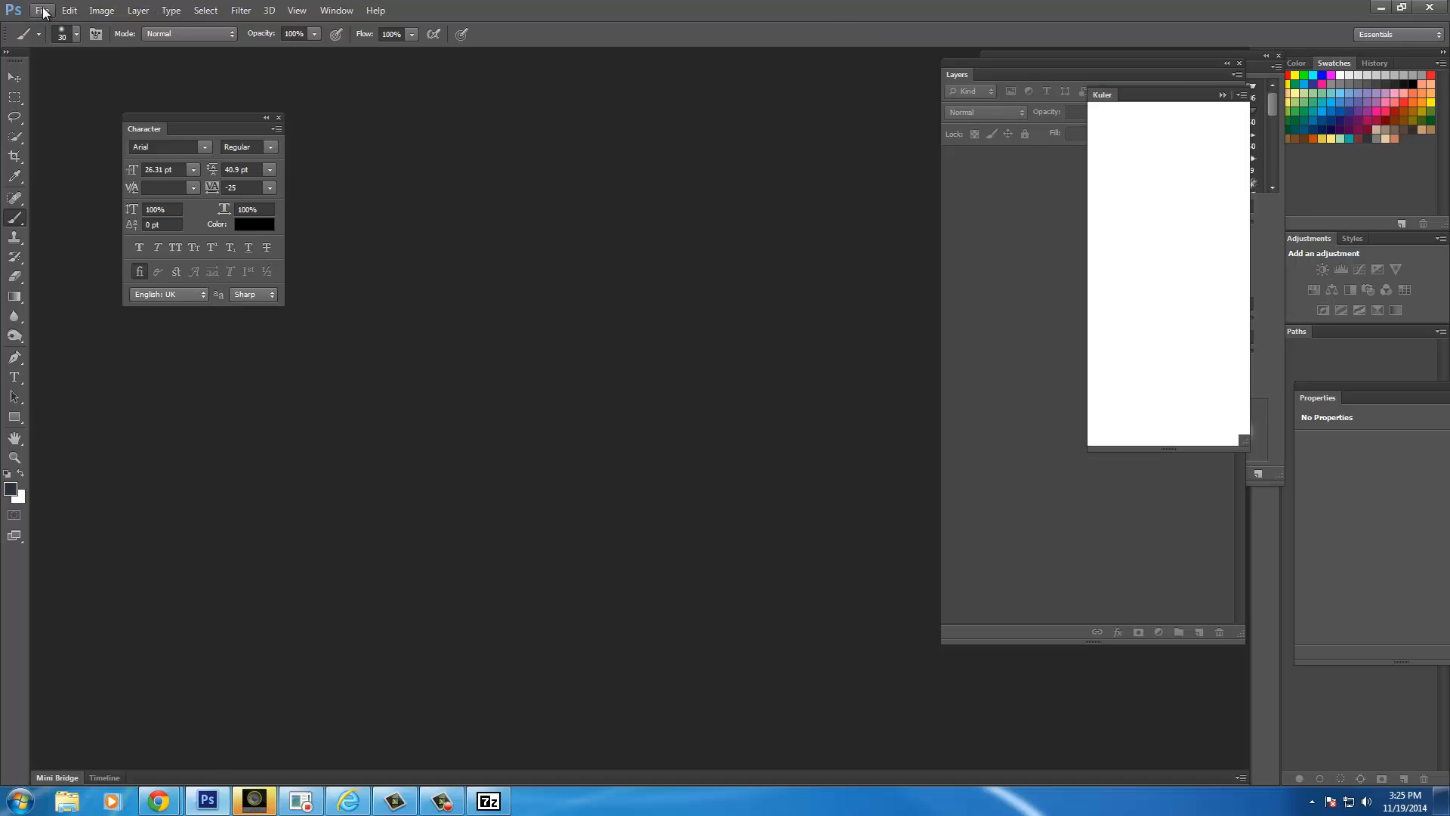
{"action": "left_click", "coordinate": [42, 10]}
{"action": "mouse_move", "coordinate": [78, 113]}
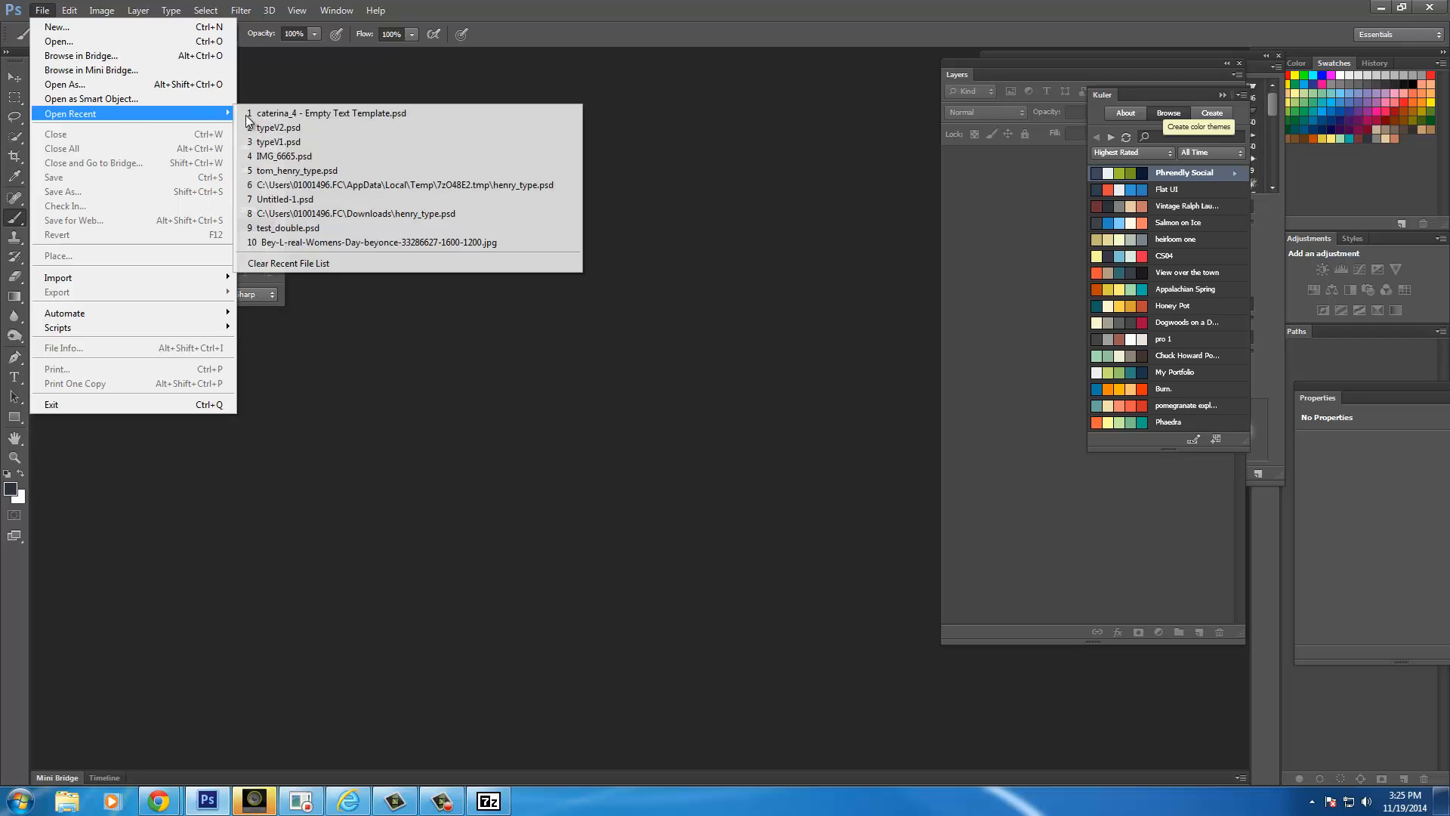
{"action": "left_click", "coordinate": [277, 128]}
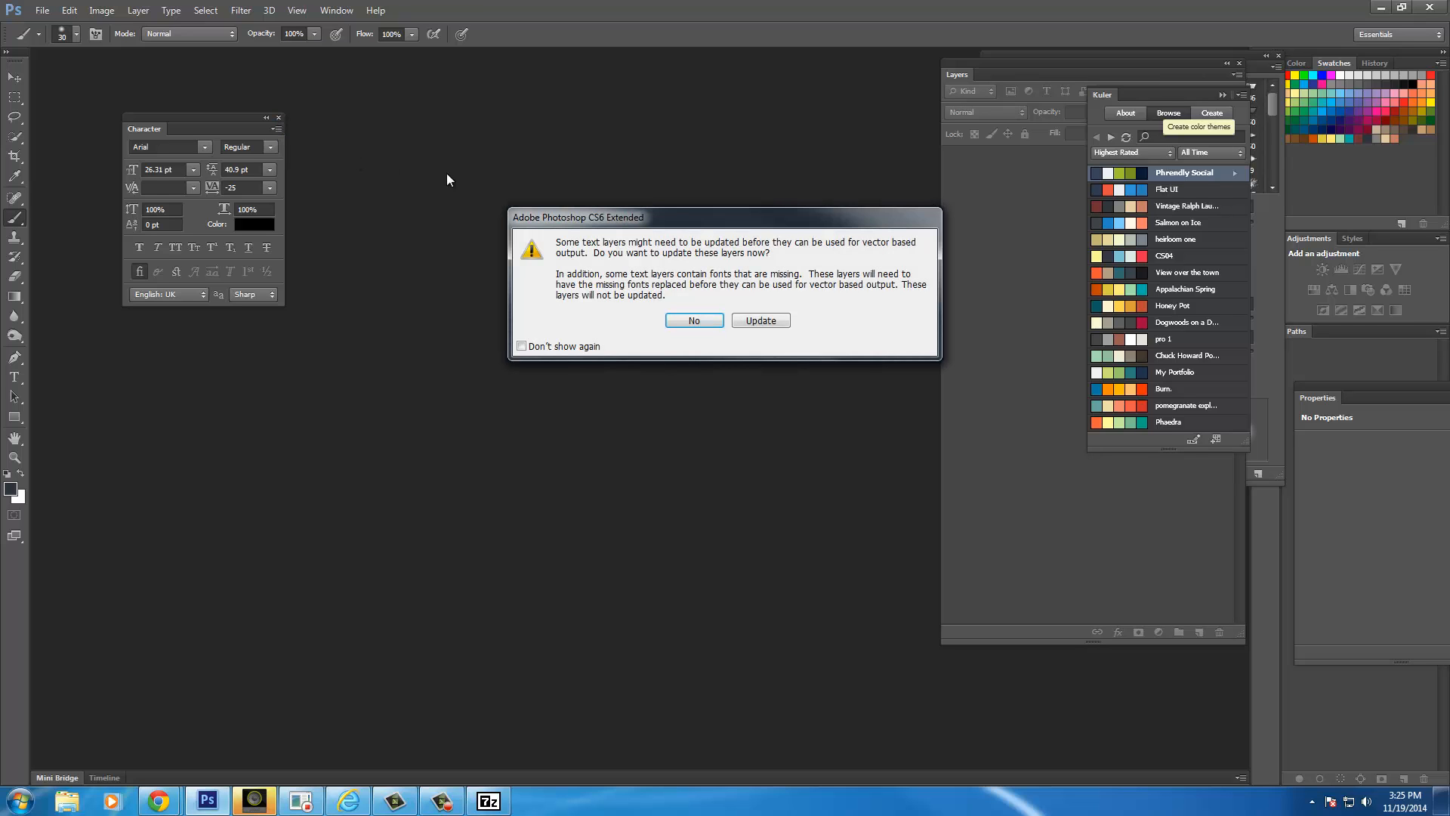
{"action": "left_click", "coordinate": [695, 321]}
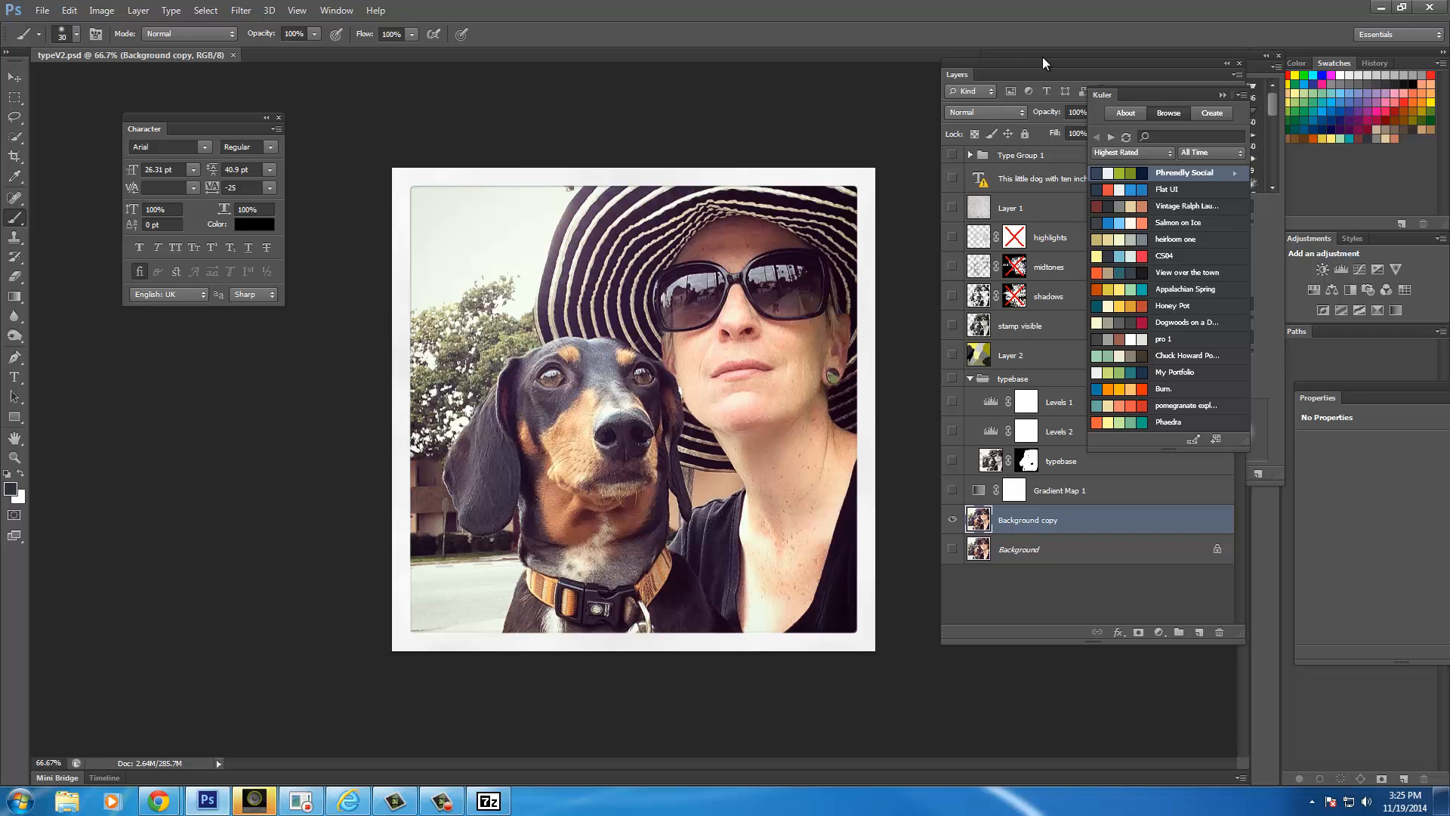
Move the floating Layers panel aside and put away the Brush and Kuler panels covering the channels.
{"action": "left_click_drag", "start_coordinate": [1009, 73], "coordinate": [166, 99]}
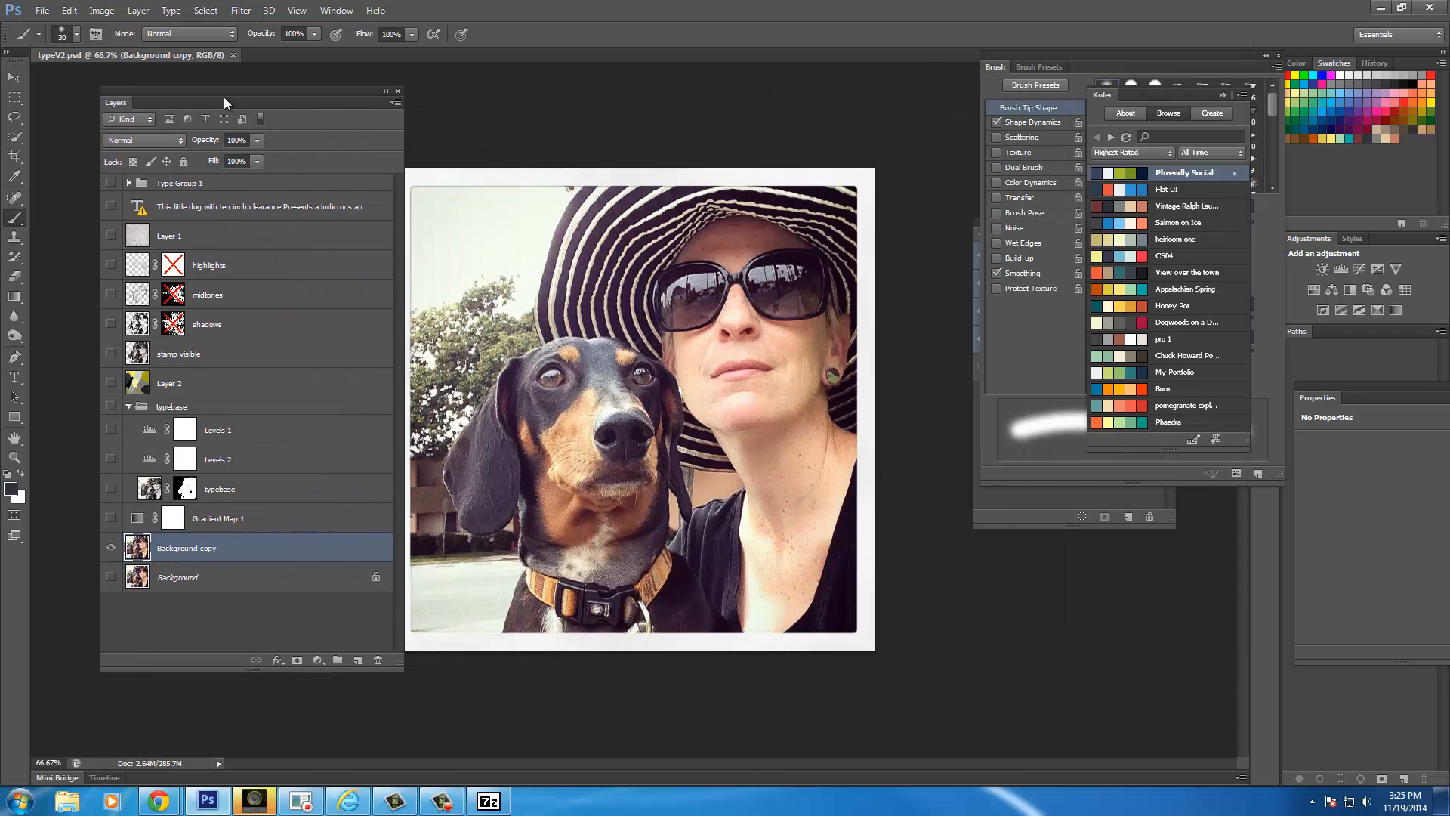
{"action": "left_click", "coordinate": [1277, 58]}
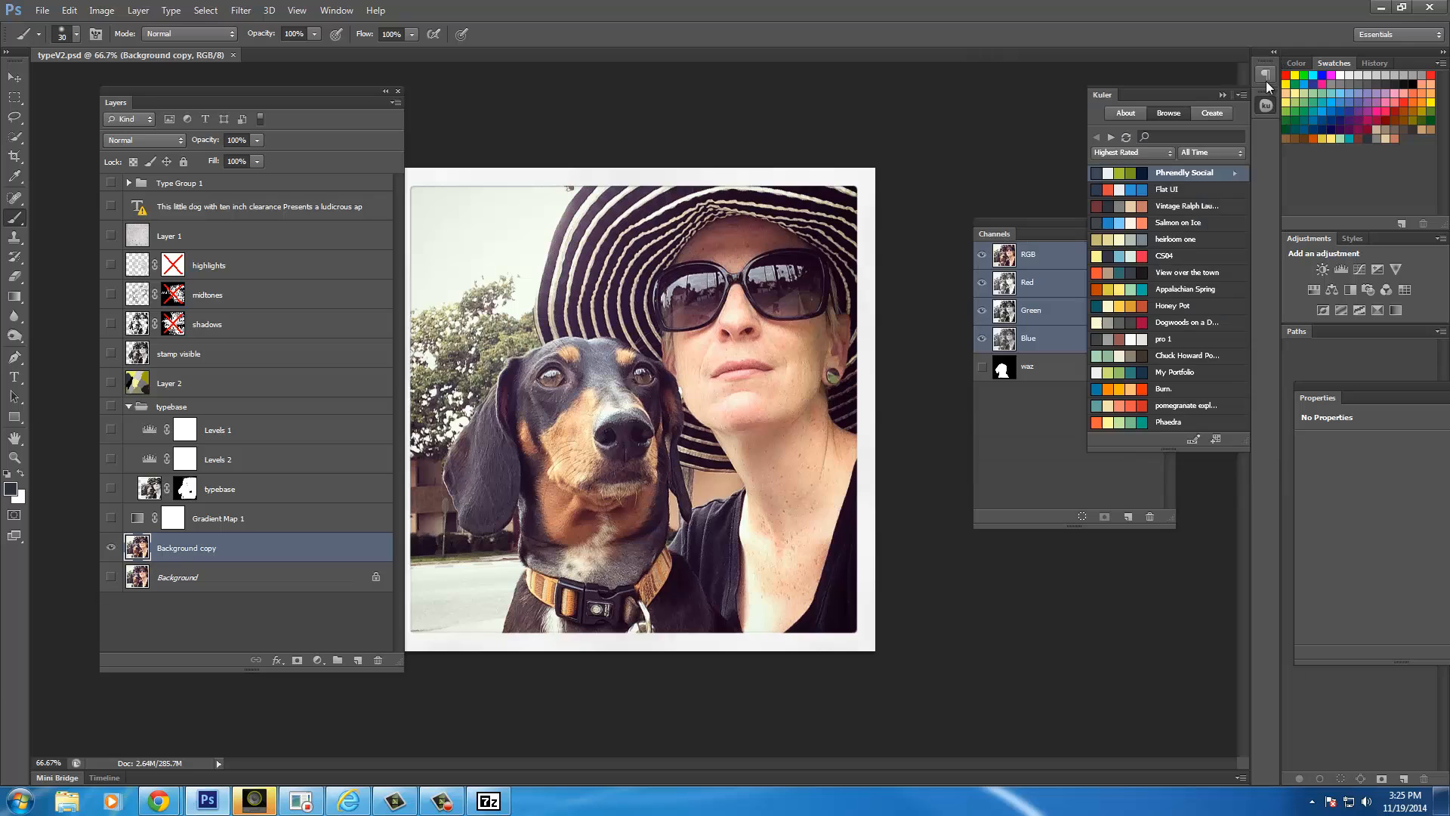
{"action": "left_click", "coordinate": [1221, 95]}
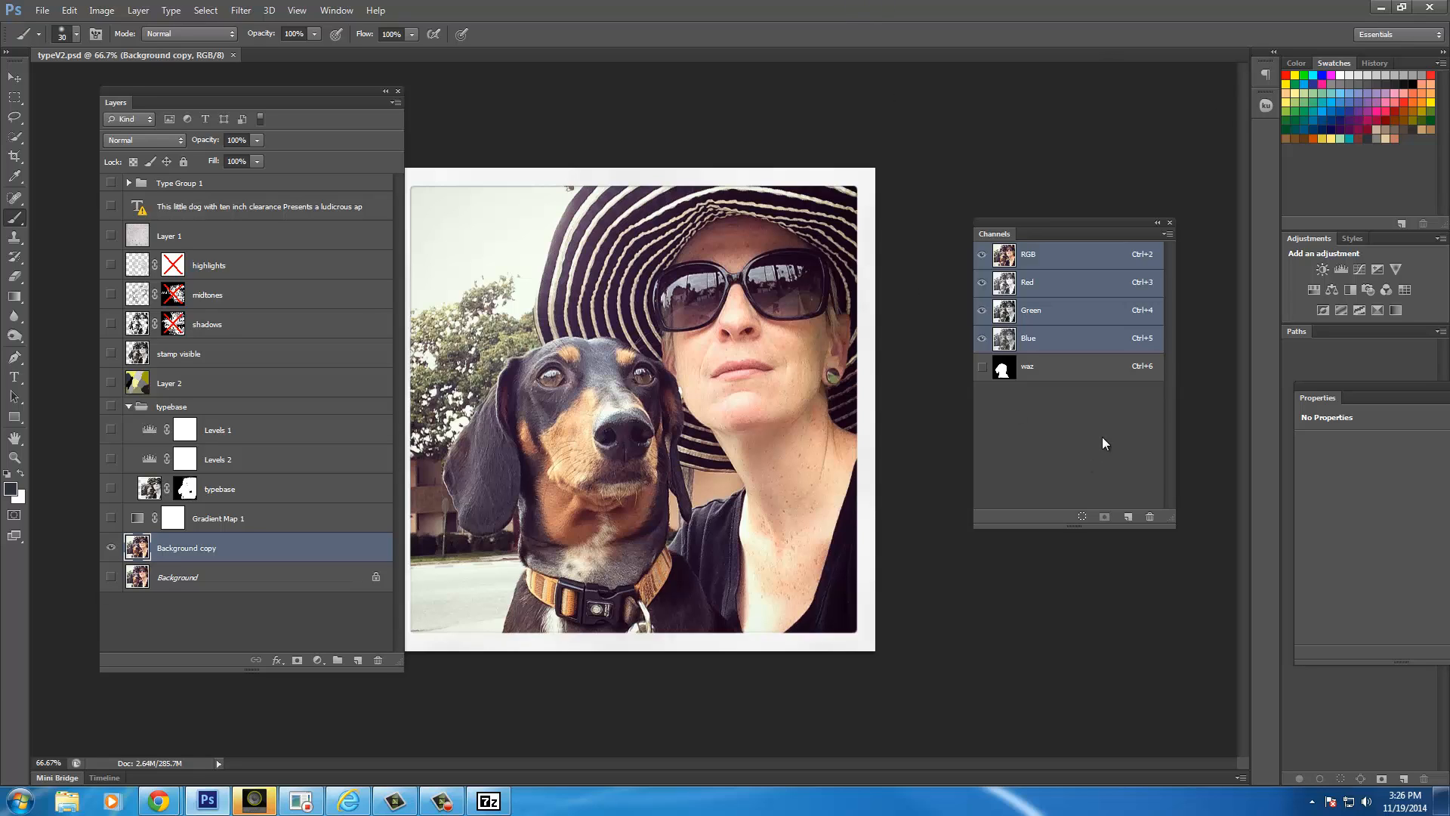
Check the waz channel, return to the RGB composite, and load waz as a new selection.
{"action": "left_click", "coordinate": [1036, 375]}
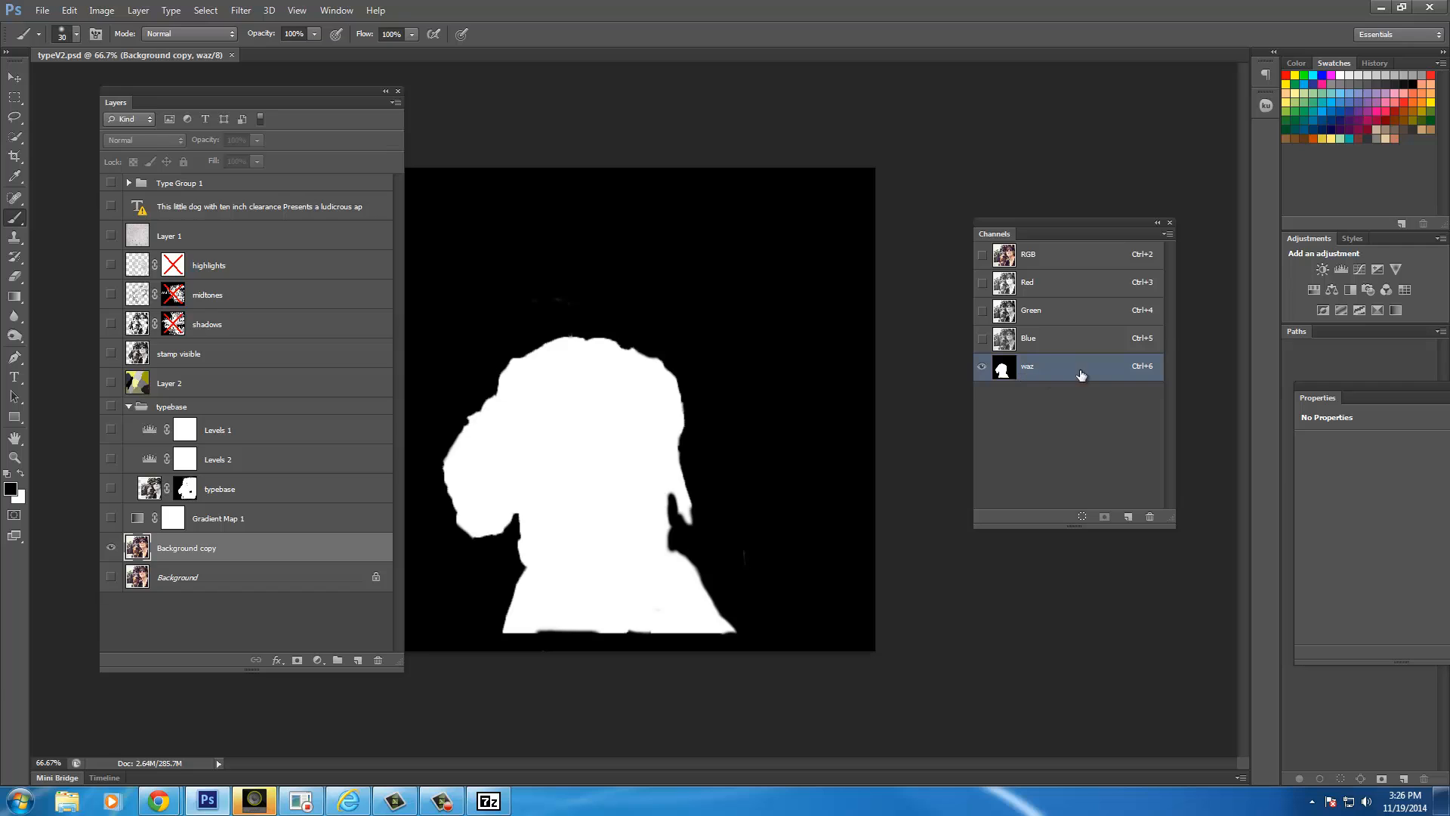
{"action": "left_click", "coordinate": [1046, 257]}
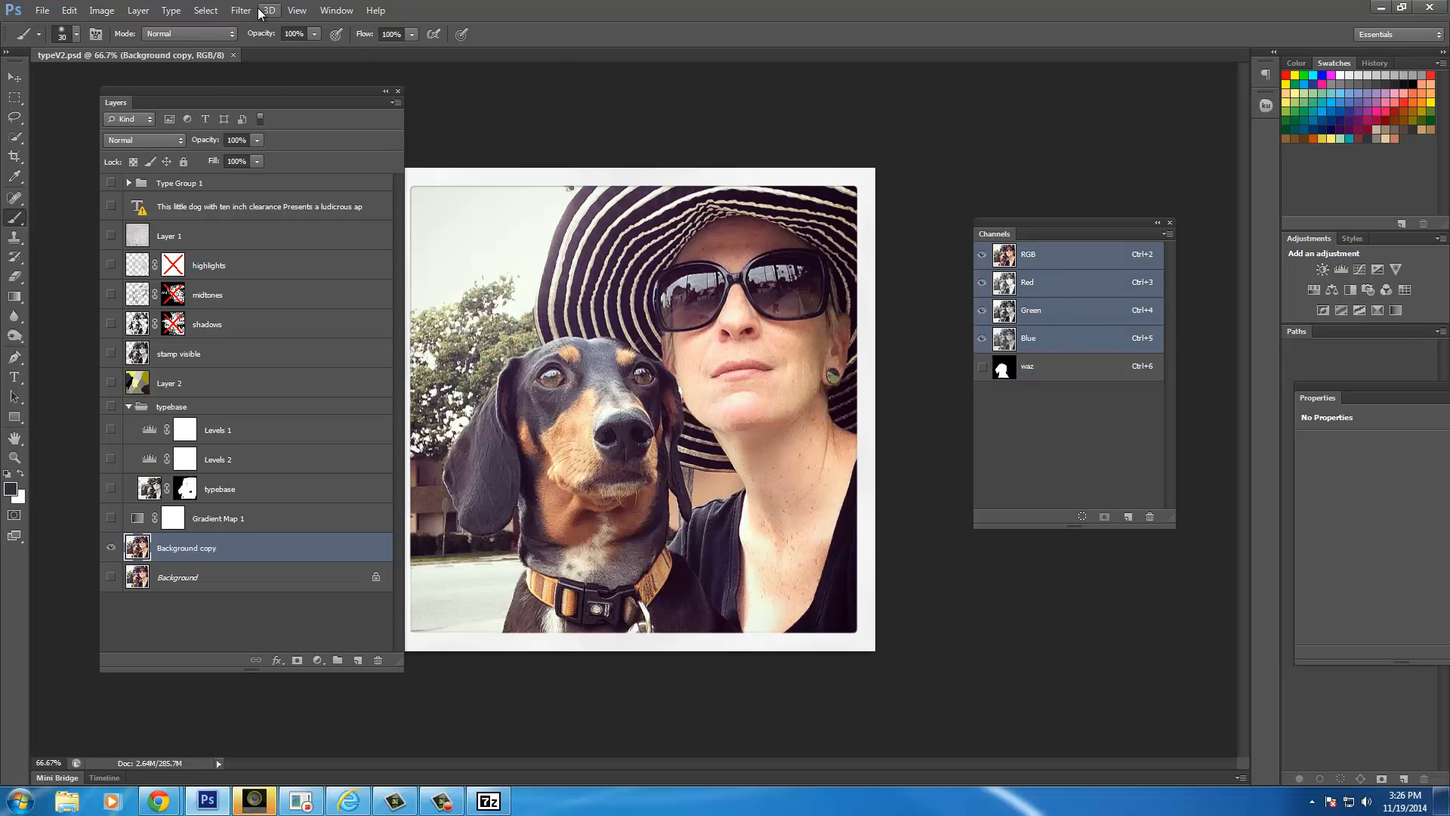
{"action": "left_click", "coordinate": [209, 14]}
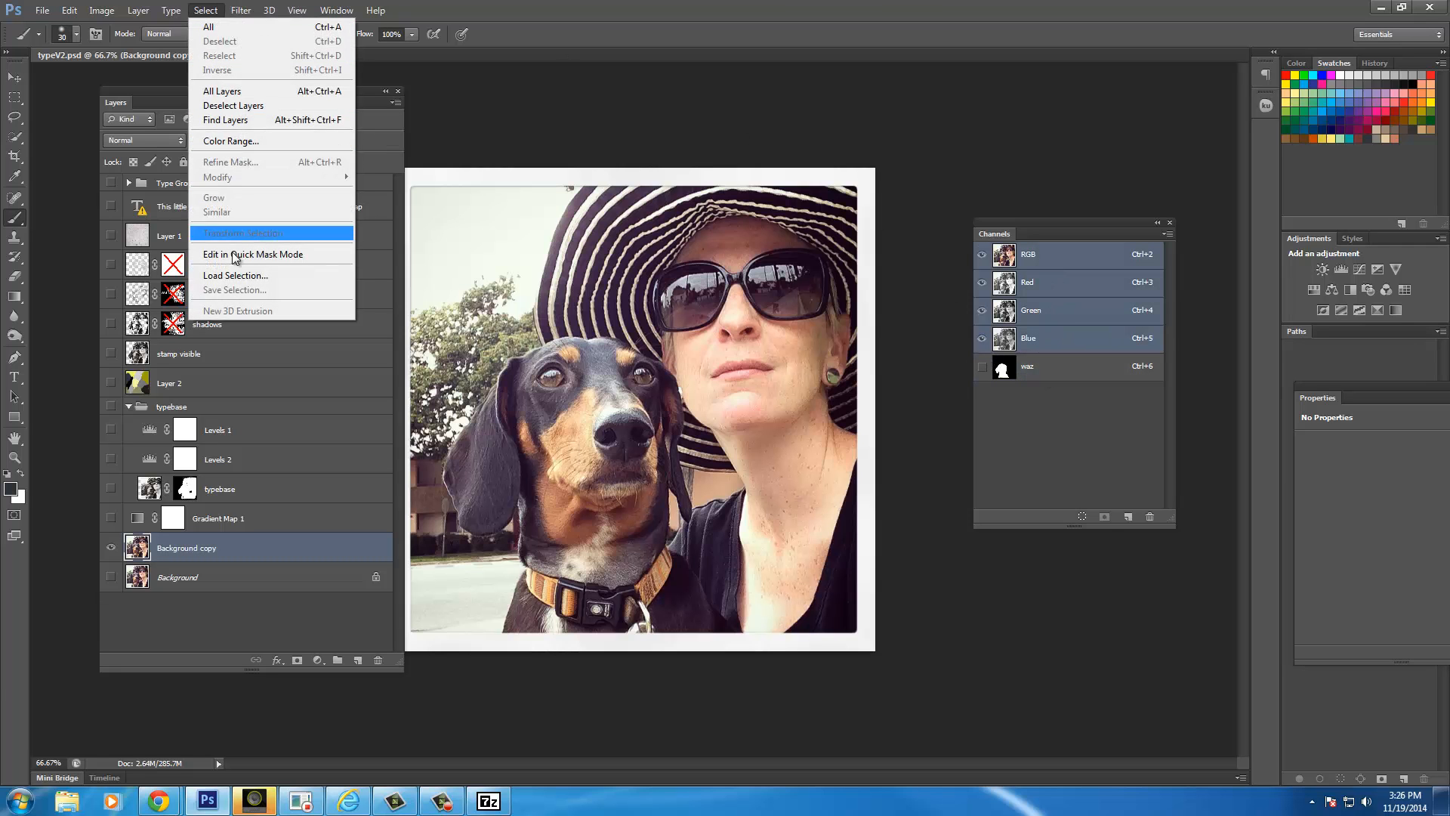
{"action": "left_click", "coordinate": [234, 276]}
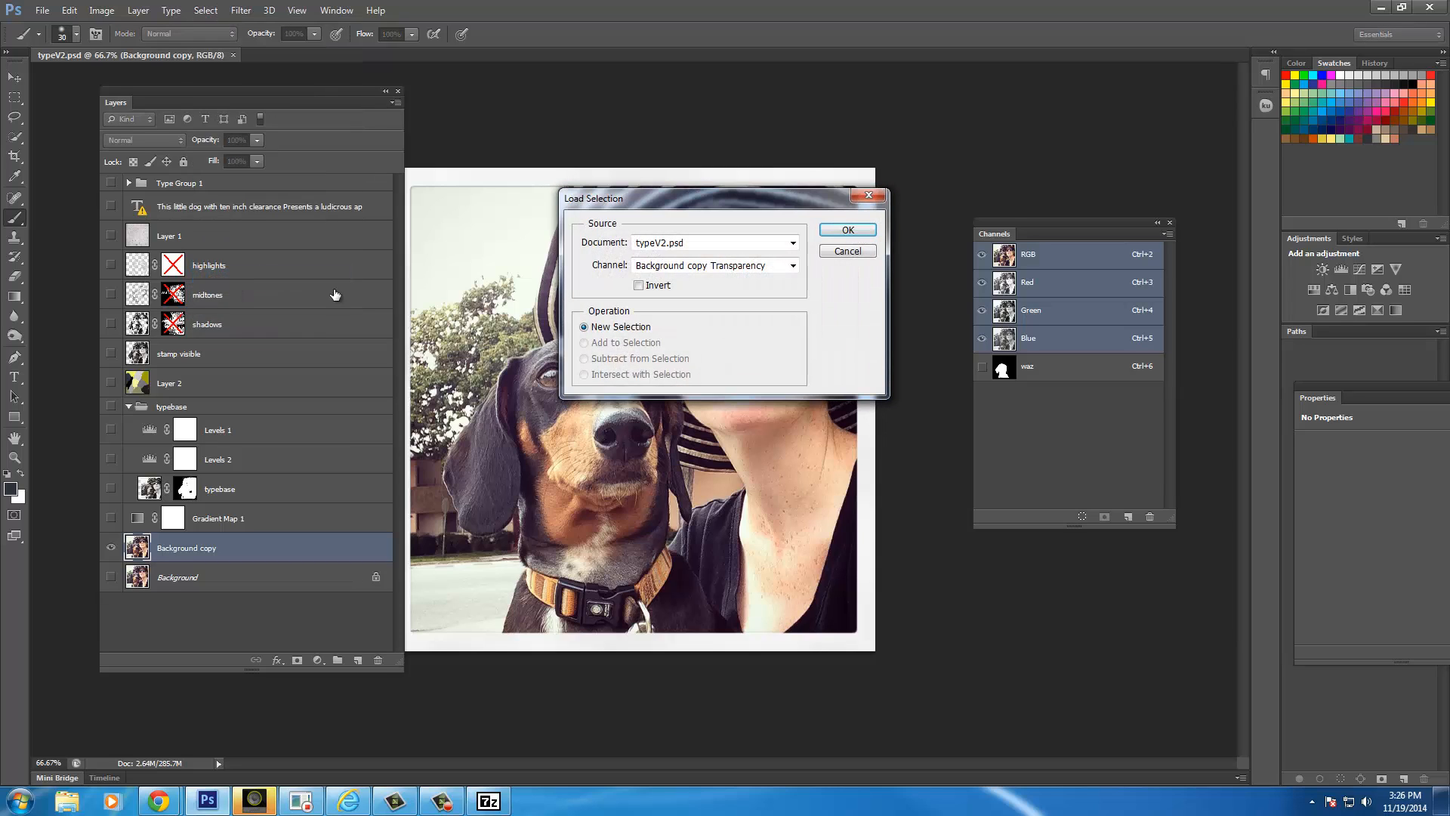
{"action": "left_click", "coordinate": [671, 266]}
{"action": "left_click", "coordinate": [669, 303]}
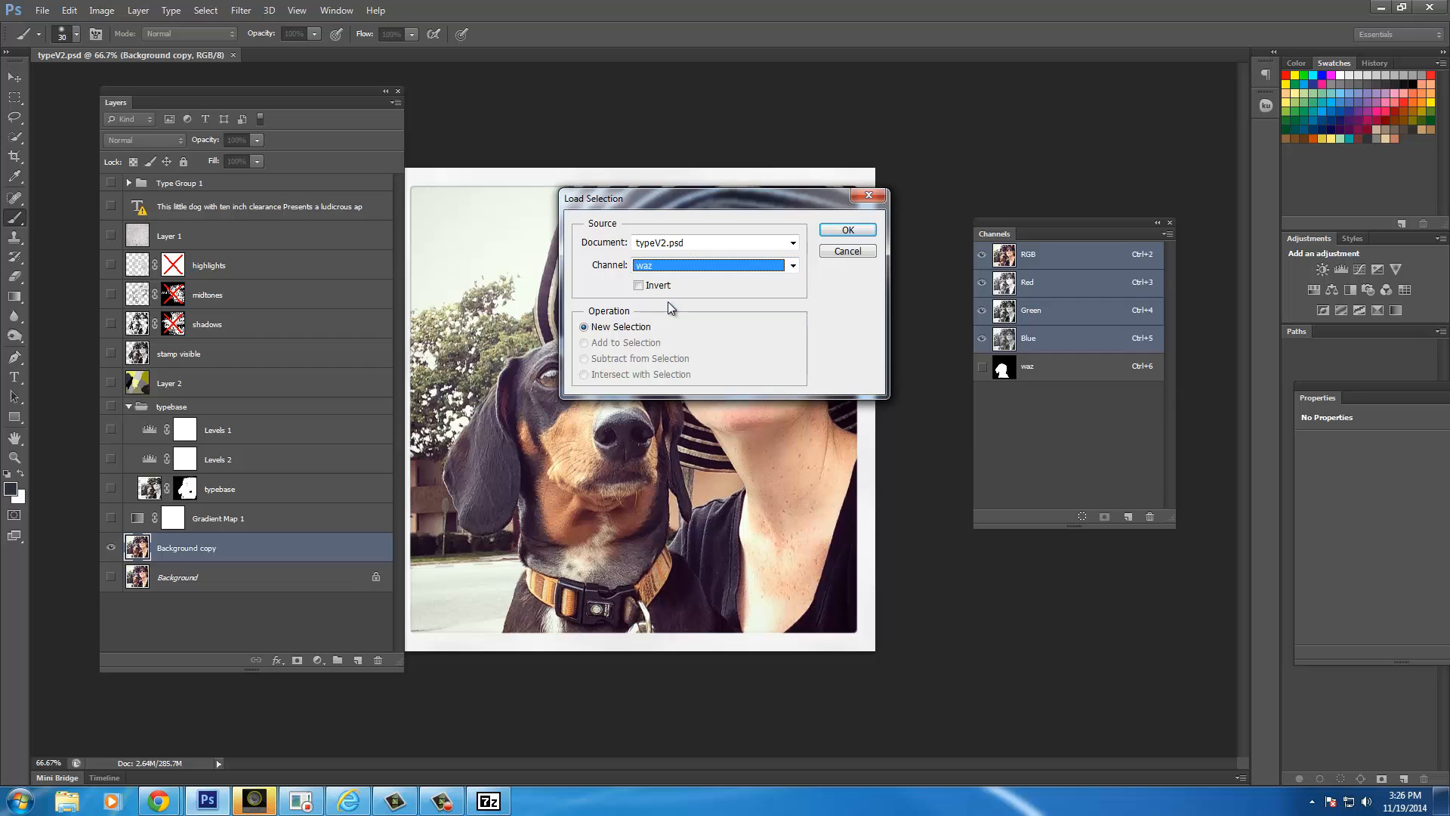
{"action": "left_click", "coordinate": [840, 233]}
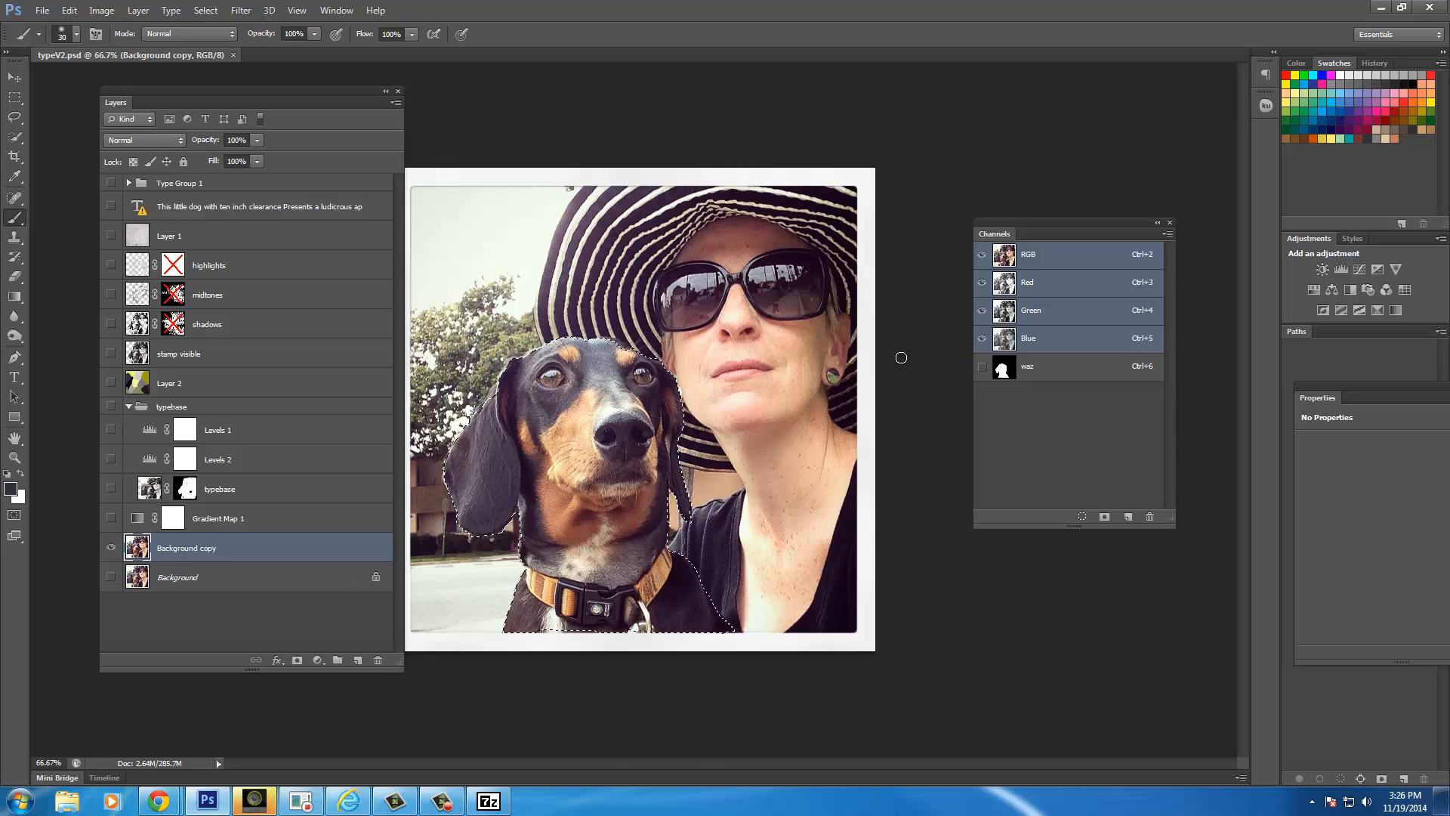
Save the document to the Desktop as typeV2.psd in Photoshop format, with Maximize Compatibility on.
{"action": "left_click", "coordinate": [45, 15]}
{"action": "left_click", "coordinate": [52, 195]}
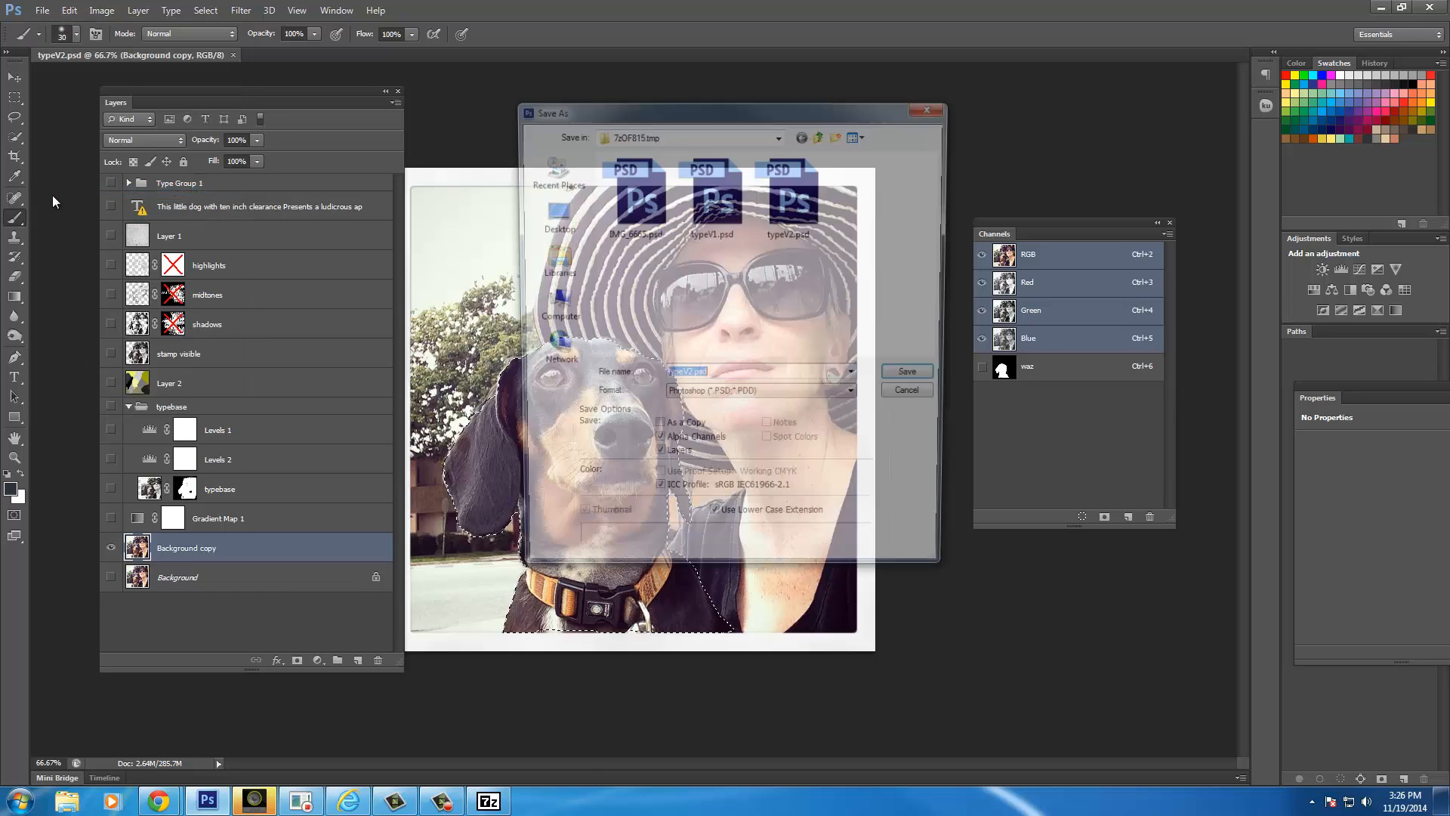
{"action": "left_click", "coordinate": [779, 136]}
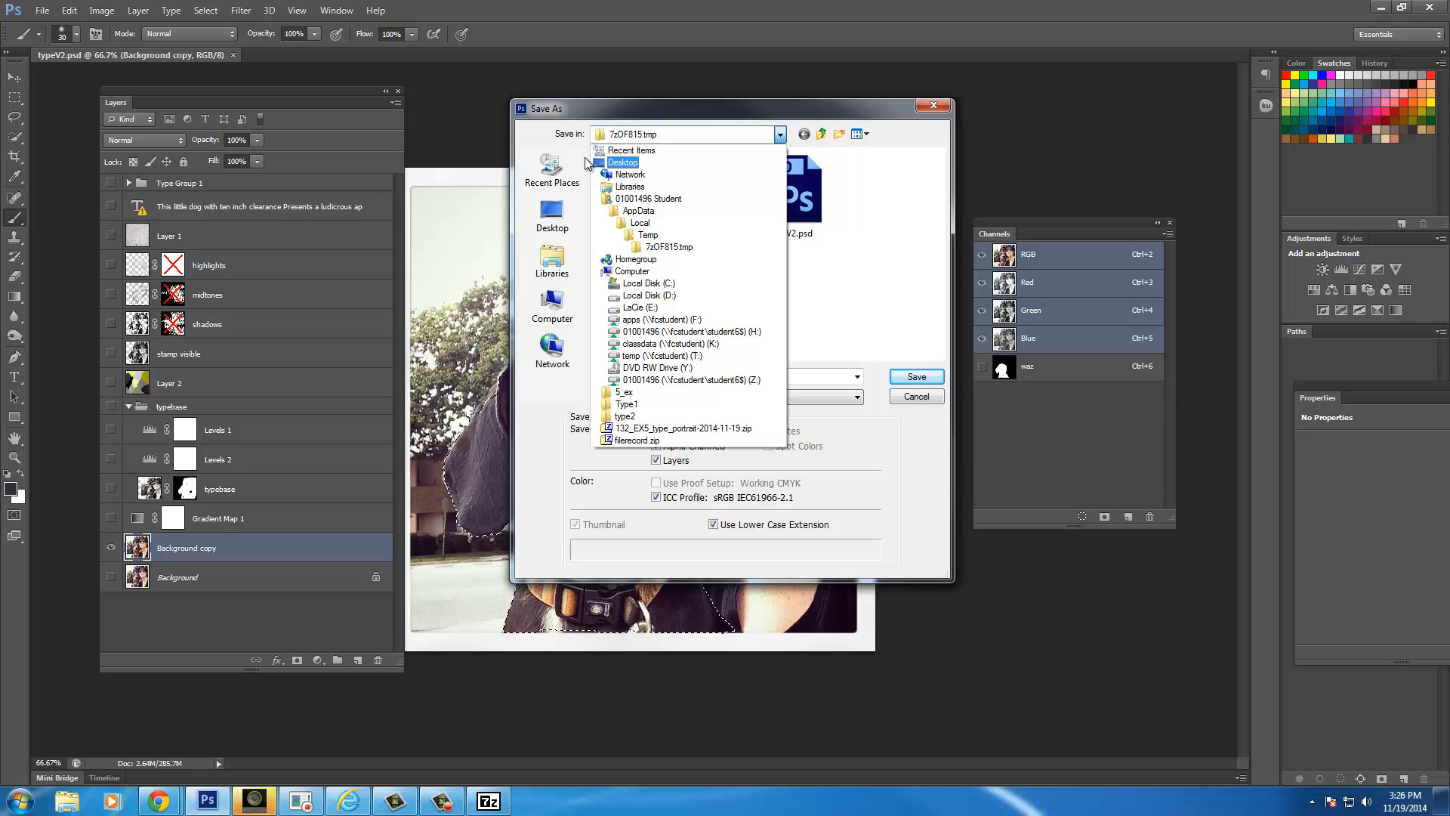
{"action": "left_click", "coordinate": [553, 217]}
{"action": "left_click", "coordinate": [541, 218]}
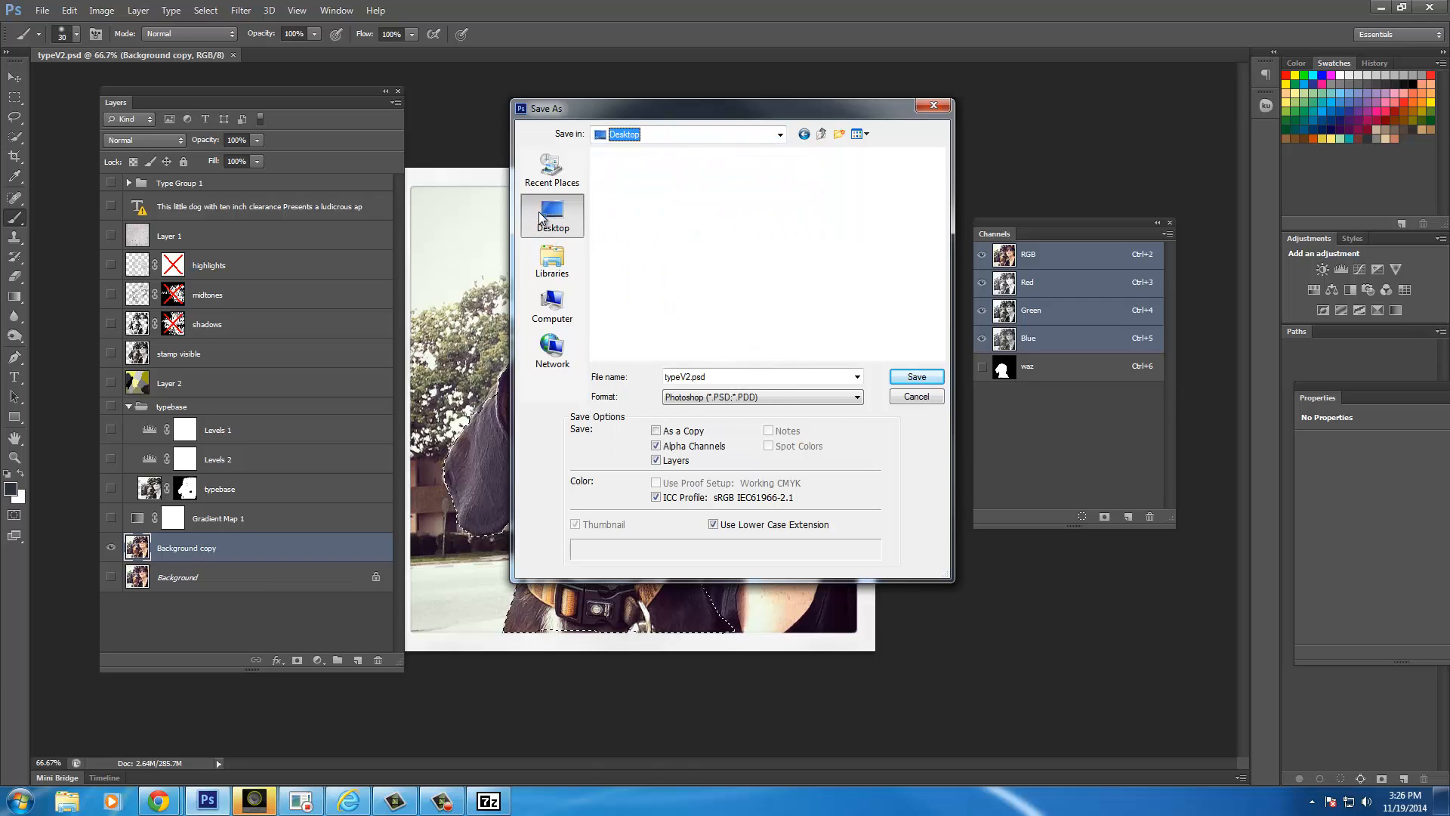
{"action": "left_click", "coordinate": [916, 377]}
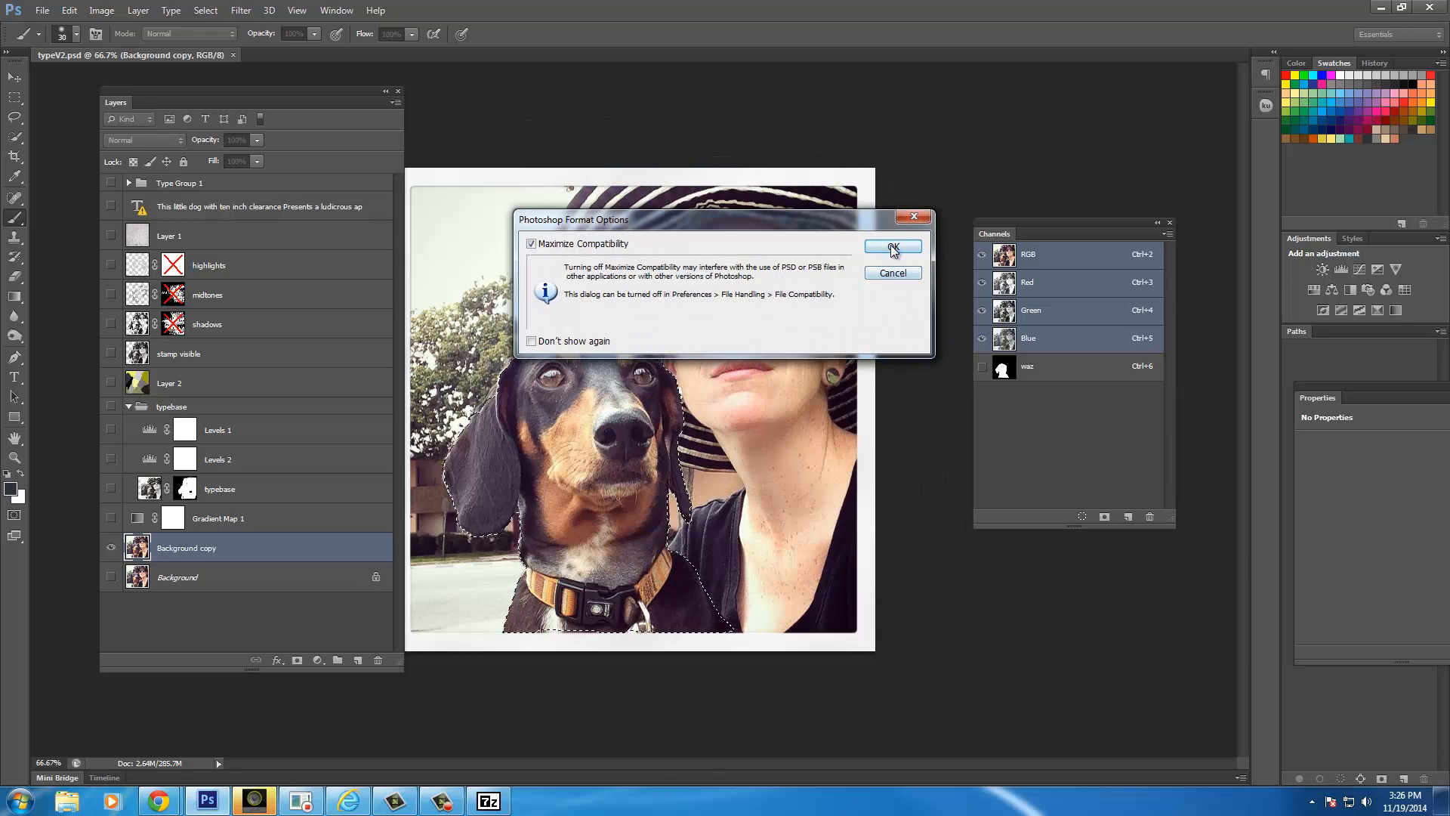
{"action": "left_click", "coordinate": [892, 248]}
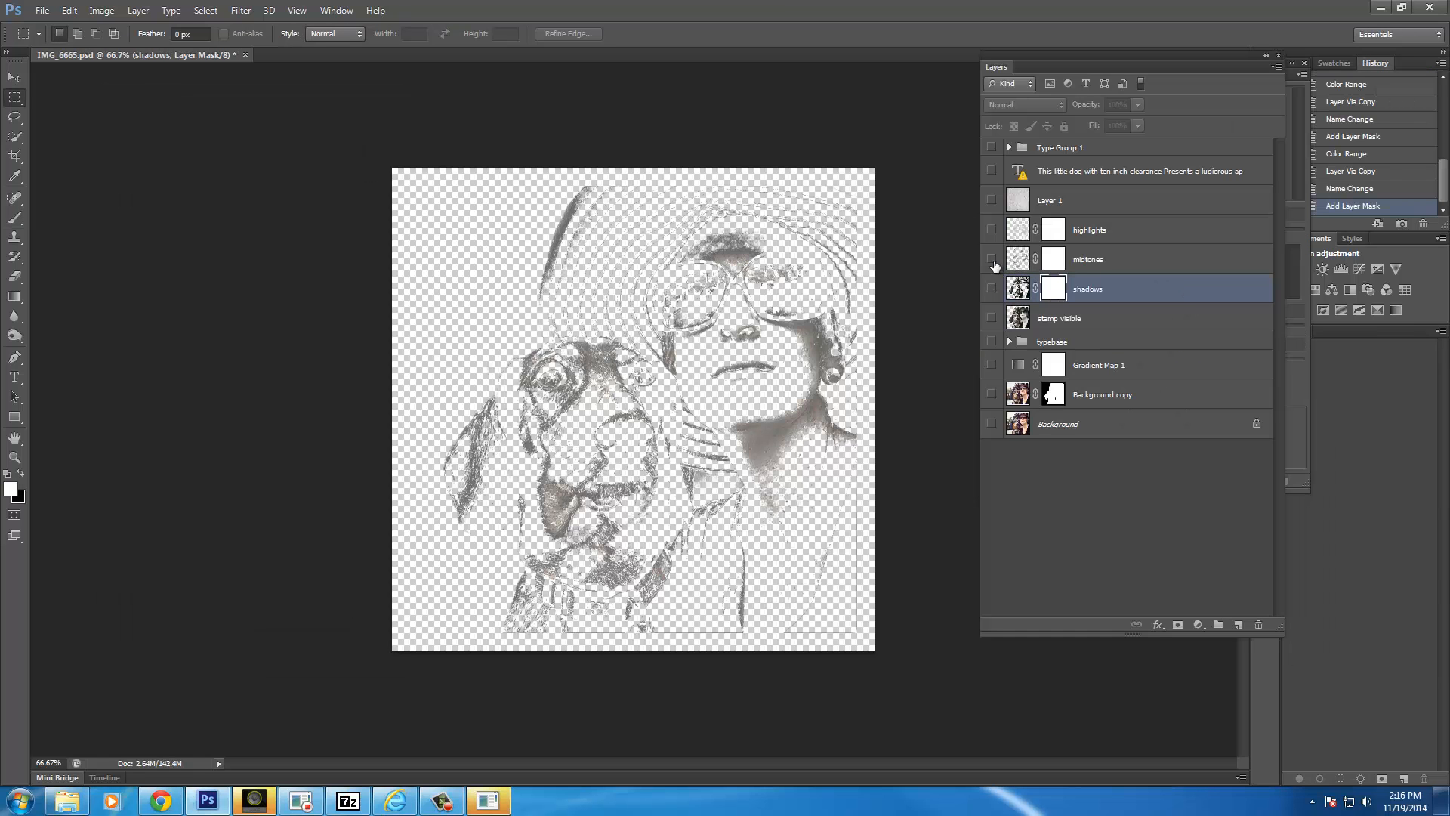
Compare the midtones, shadows and highlights layers by switching their visibility, and leave only the shadows layer shown.
{"action": "left_click", "coordinate": [992, 259]}
{"action": "left_click", "coordinate": [992, 288]}
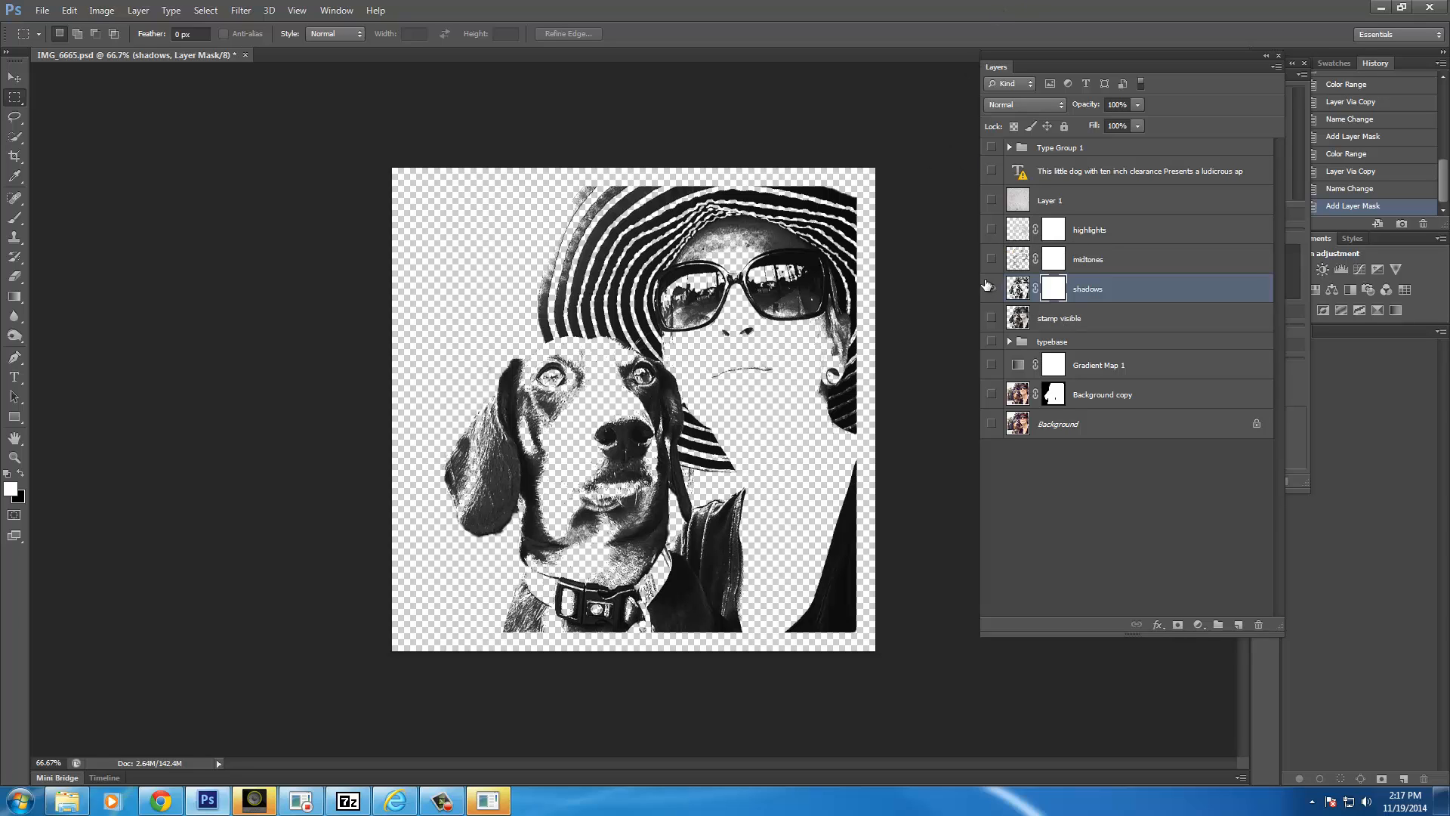
{"action": "left_click", "coordinate": [990, 289]}
{"action": "left_click", "coordinate": [992, 229]}
{"action": "left_click", "coordinate": [991, 259]}
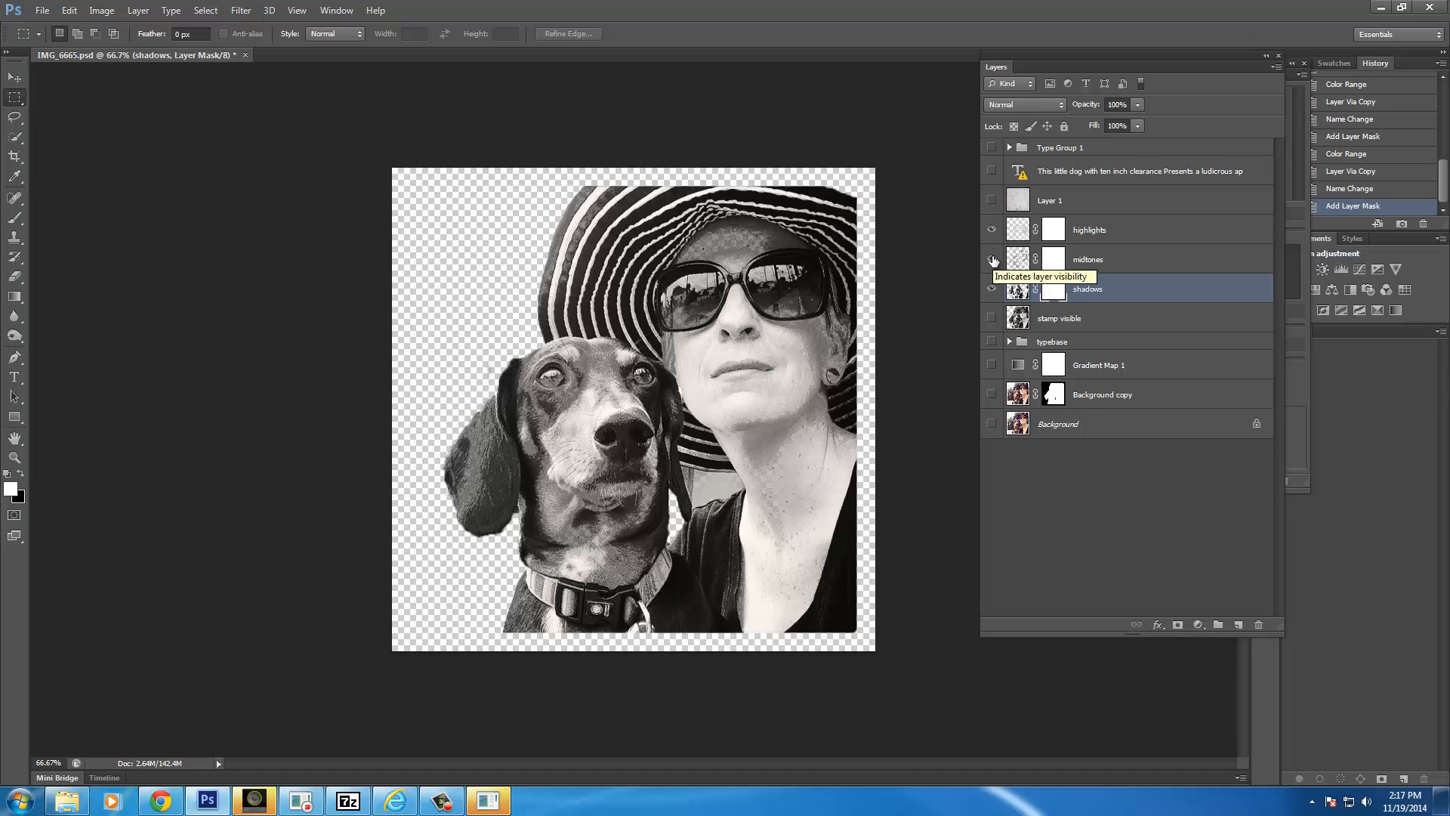
{"action": "left_click", "coordinate": [992, 259]}
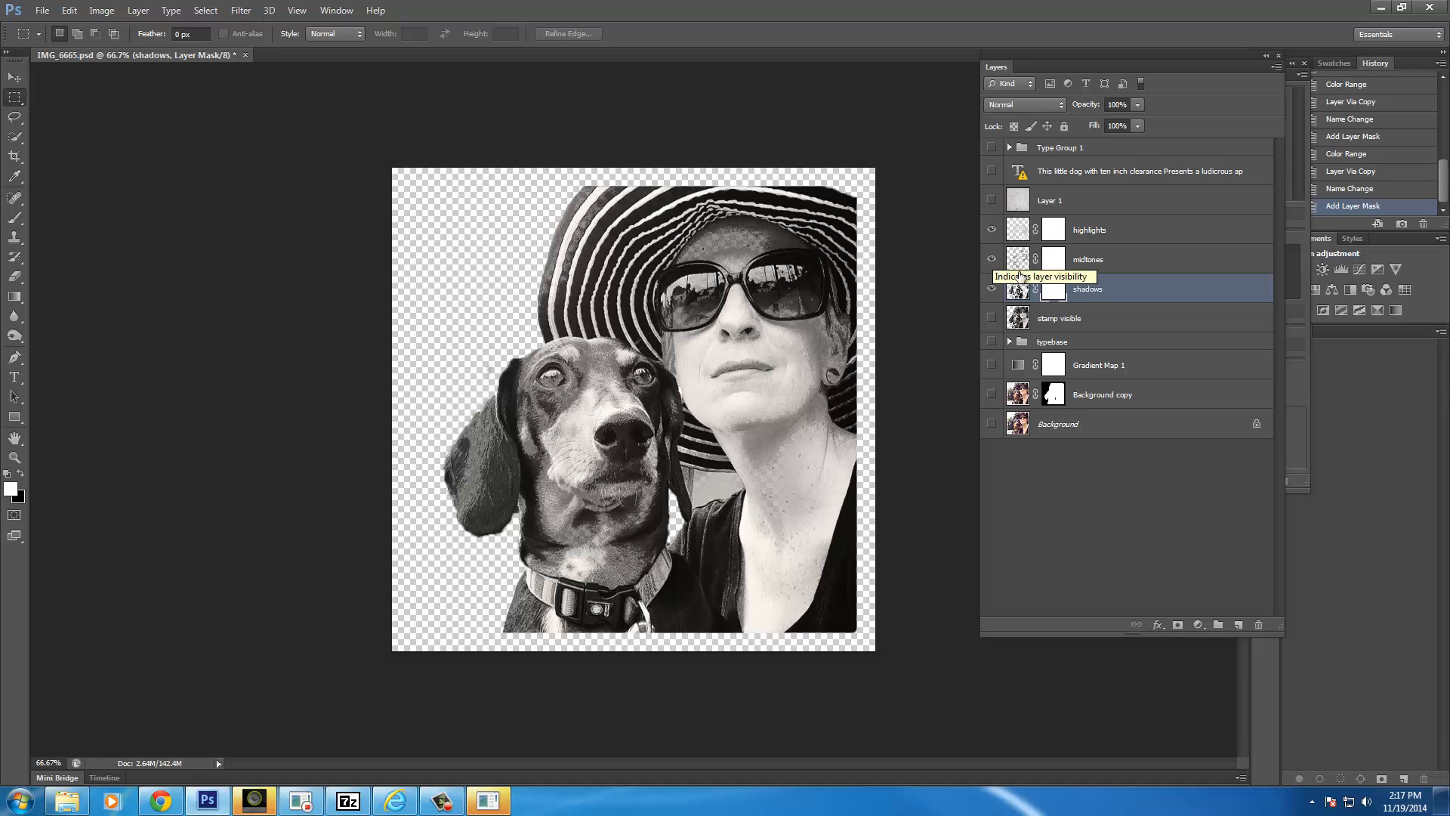
{"action": "left_click", "coordinate": [994, 238]}
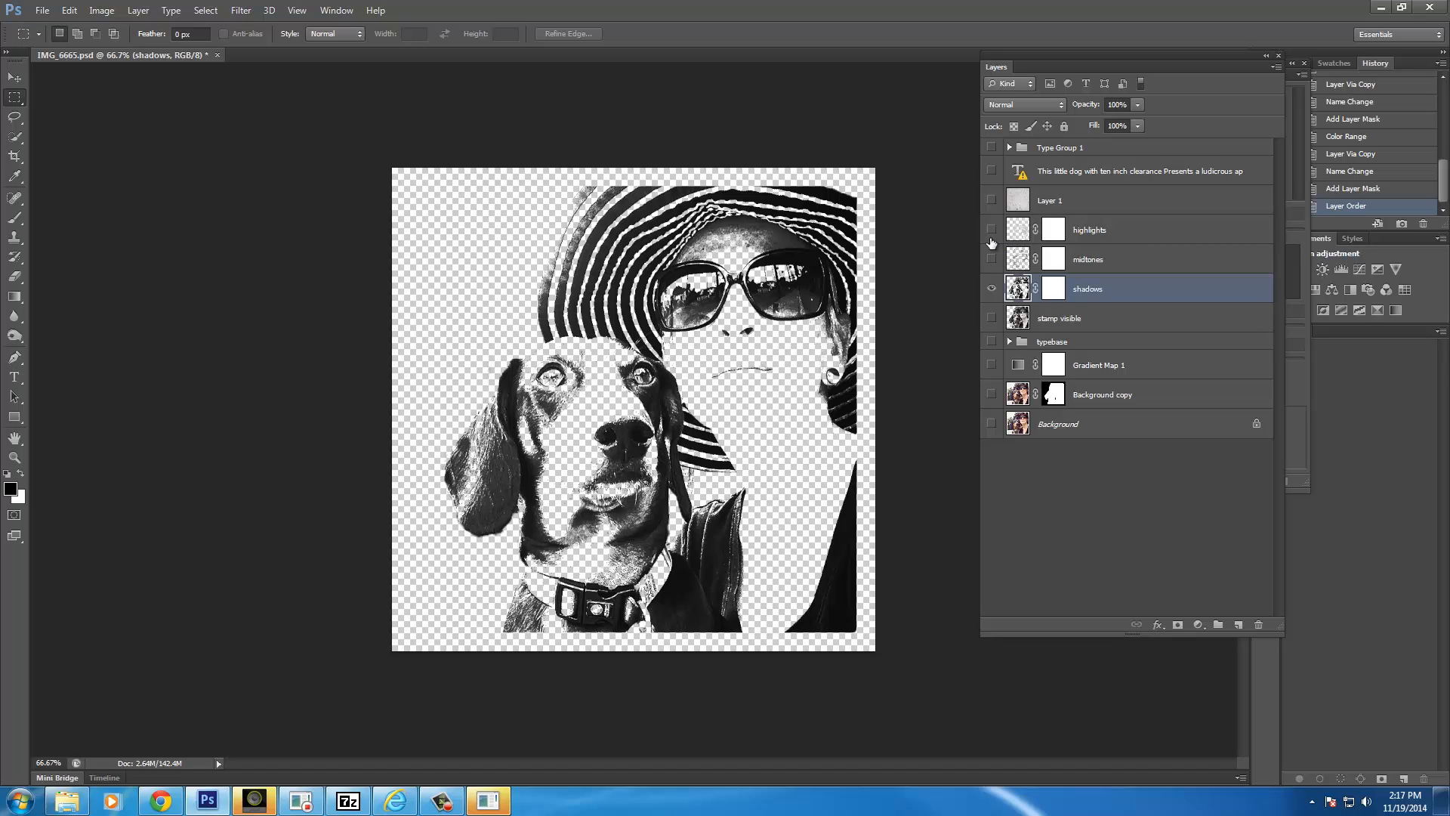
Invert the shadows layer's mask to black and move the mask properties clear of the layer list.
{"action": "left_click", "coordinate": [1055, 290]}
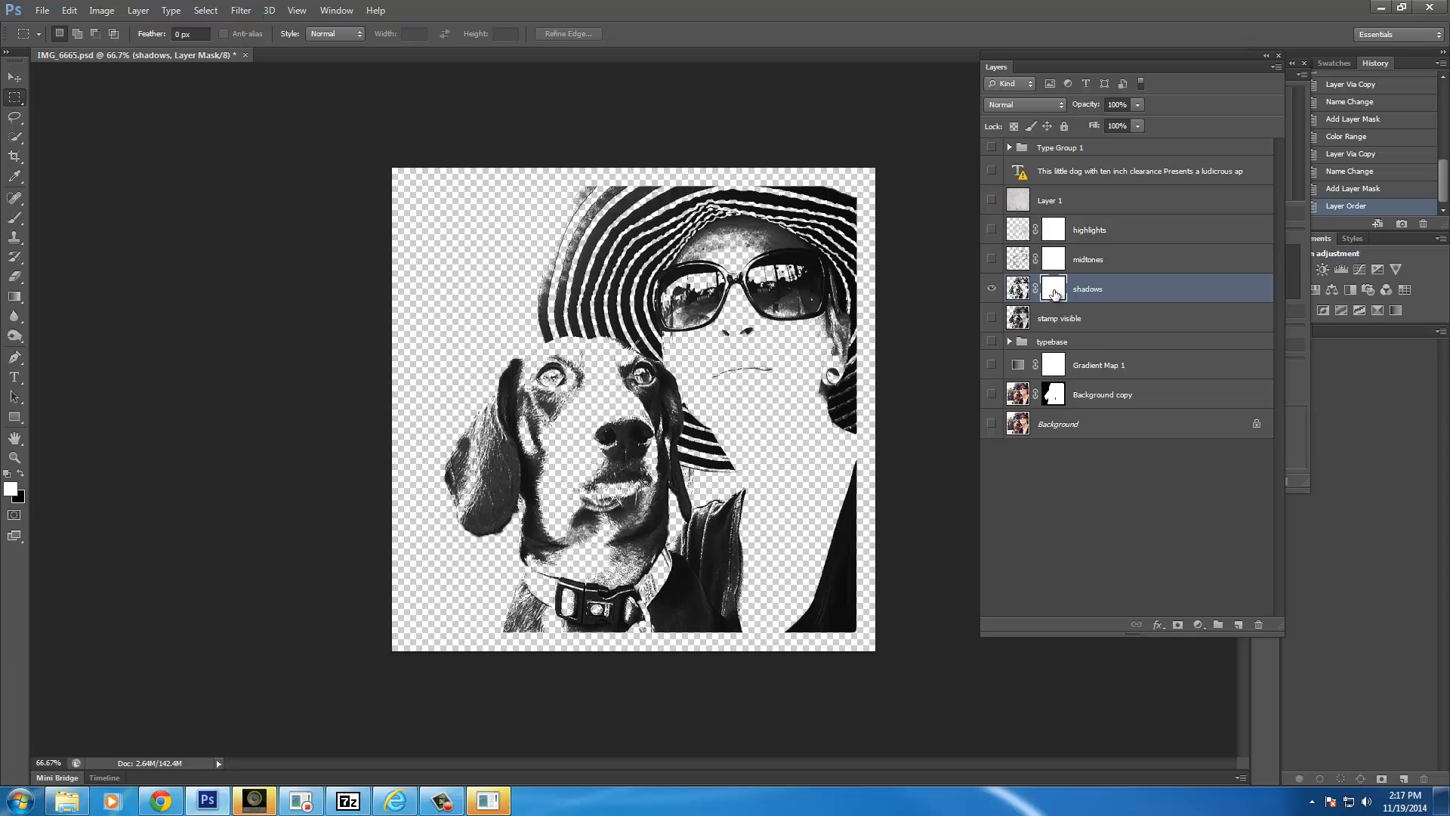
{"action": "double_click", "coordinate": [1054, 291]}
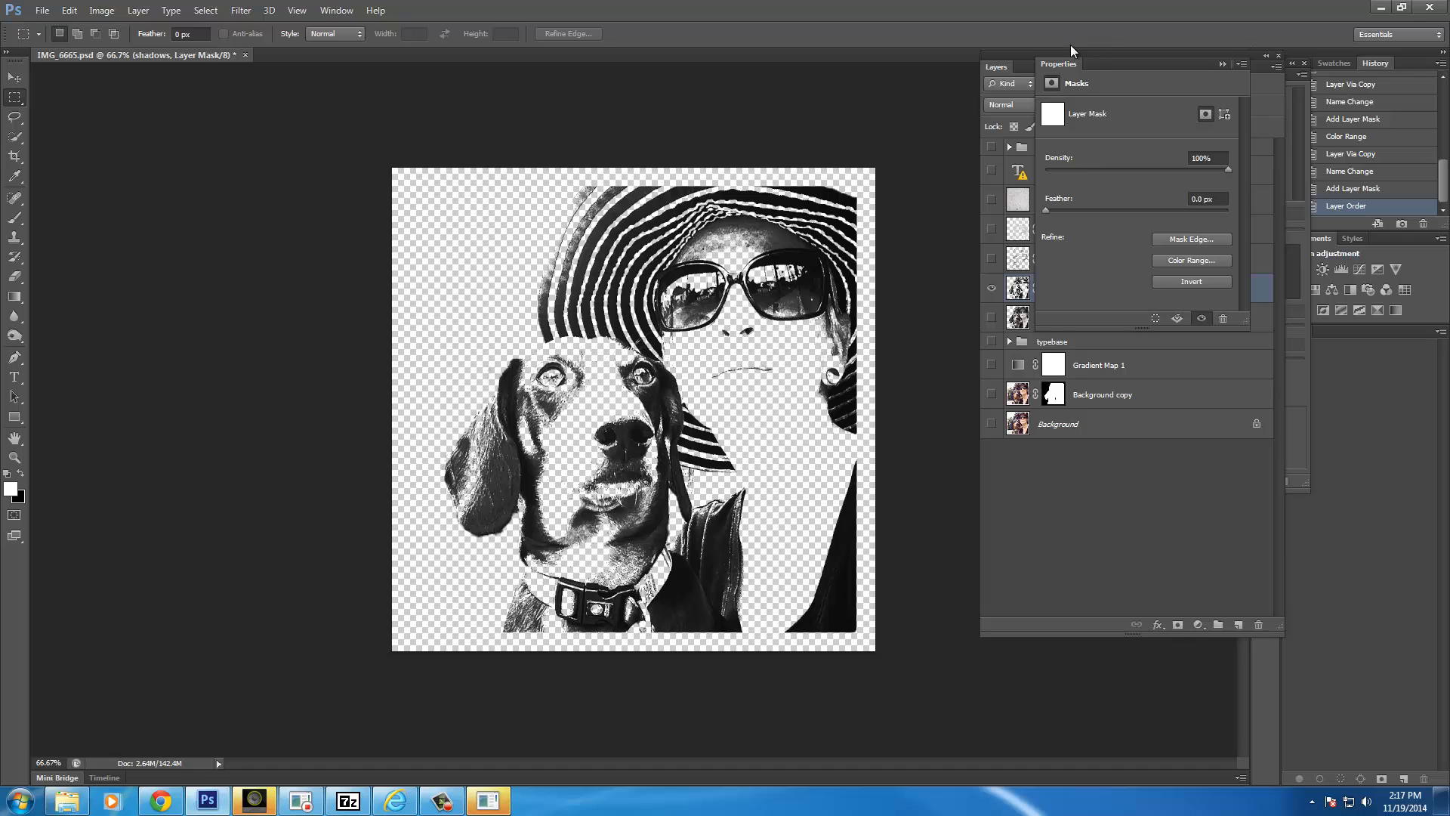
{"action": "left_click", "coordinate": [1187, 281]}
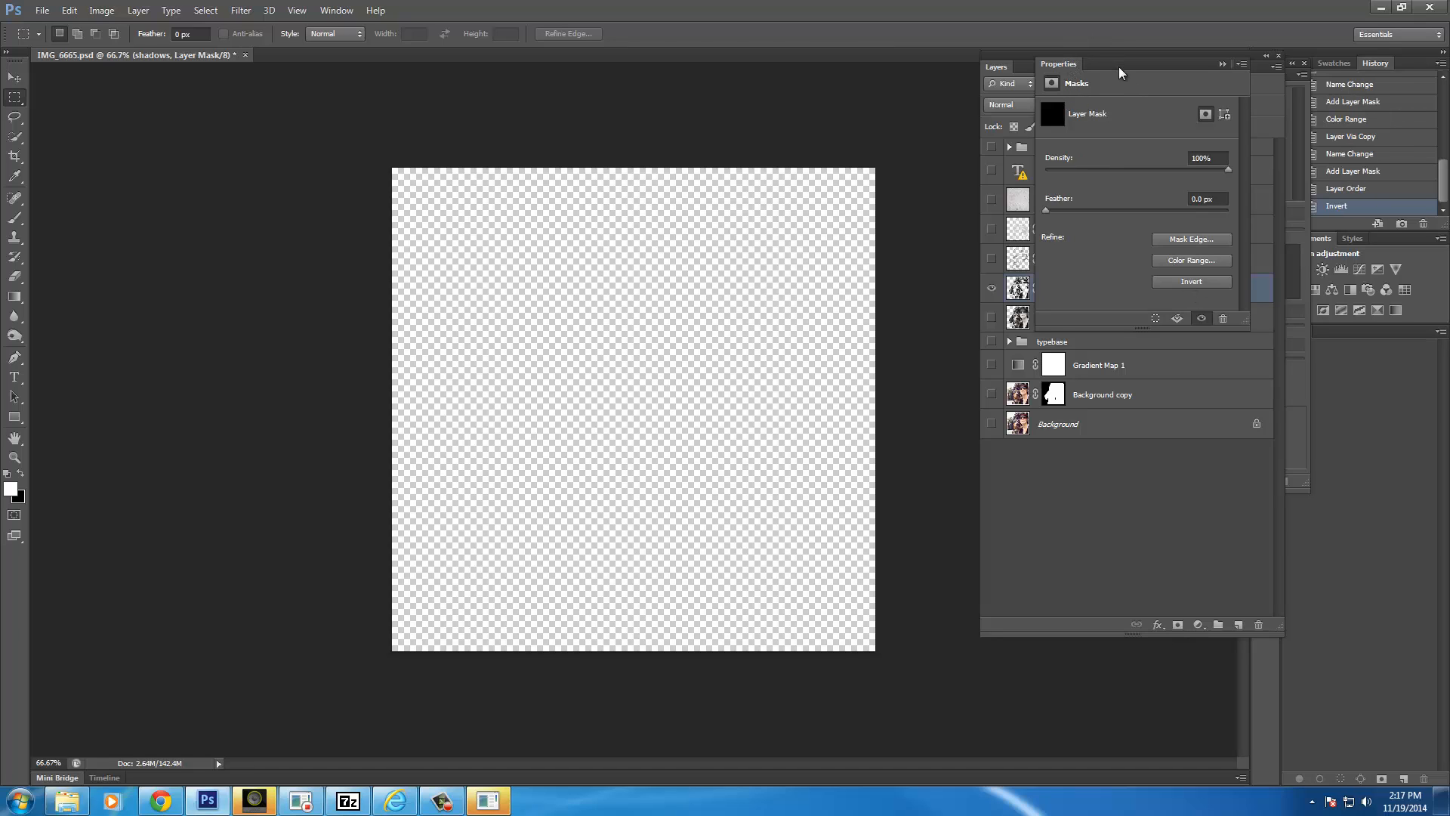
{"action": "left_click_drag", "start_coordinate": [1119, 72], "coordinate": [251, 155]}
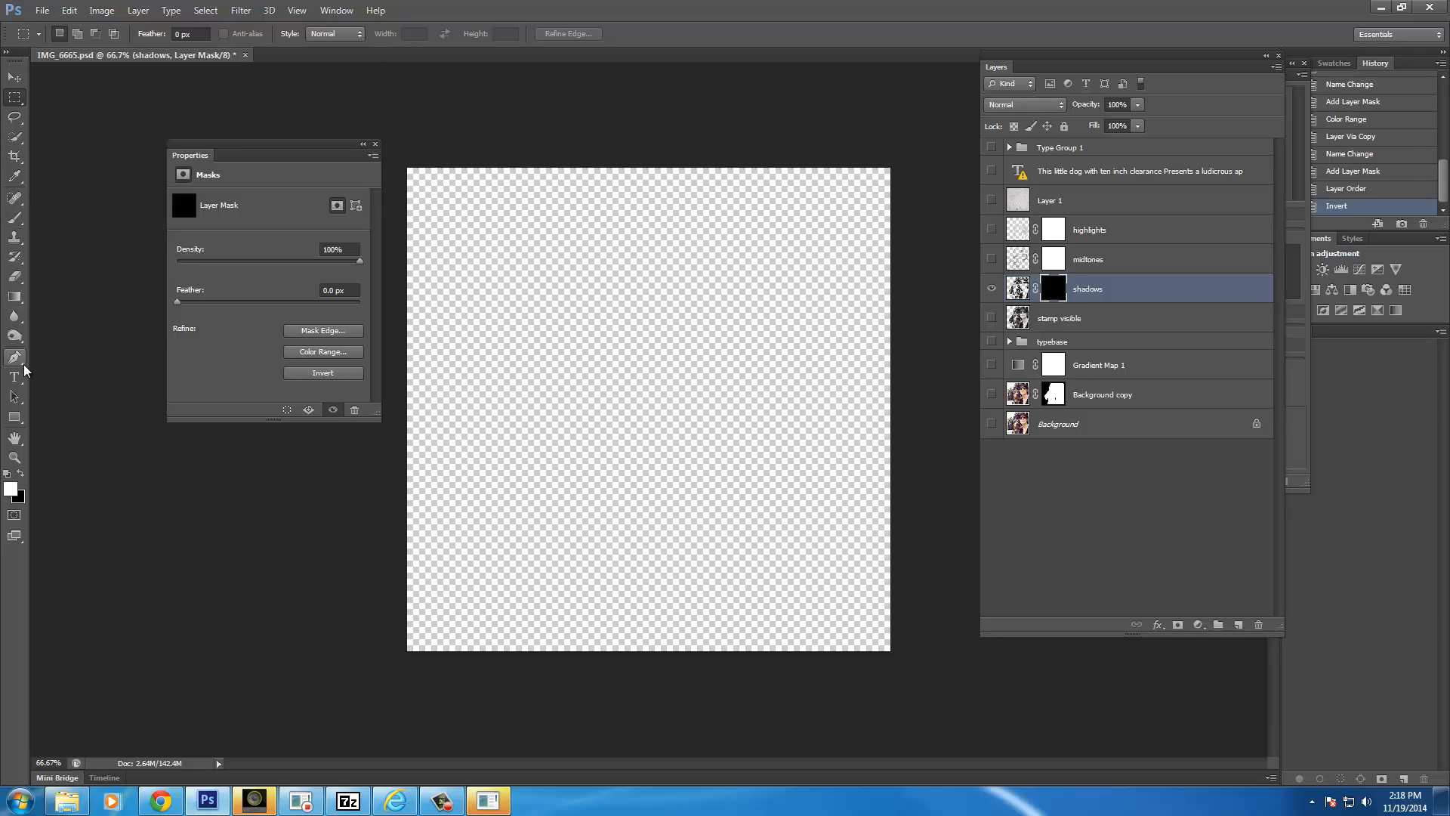
Choose the 92 px custom text brush for painting and enlarge it to 250 px.
{"action": "left_click", "coordinate": [16, 220]}
{"action": "left_click", "coordinate": [70, 35]}
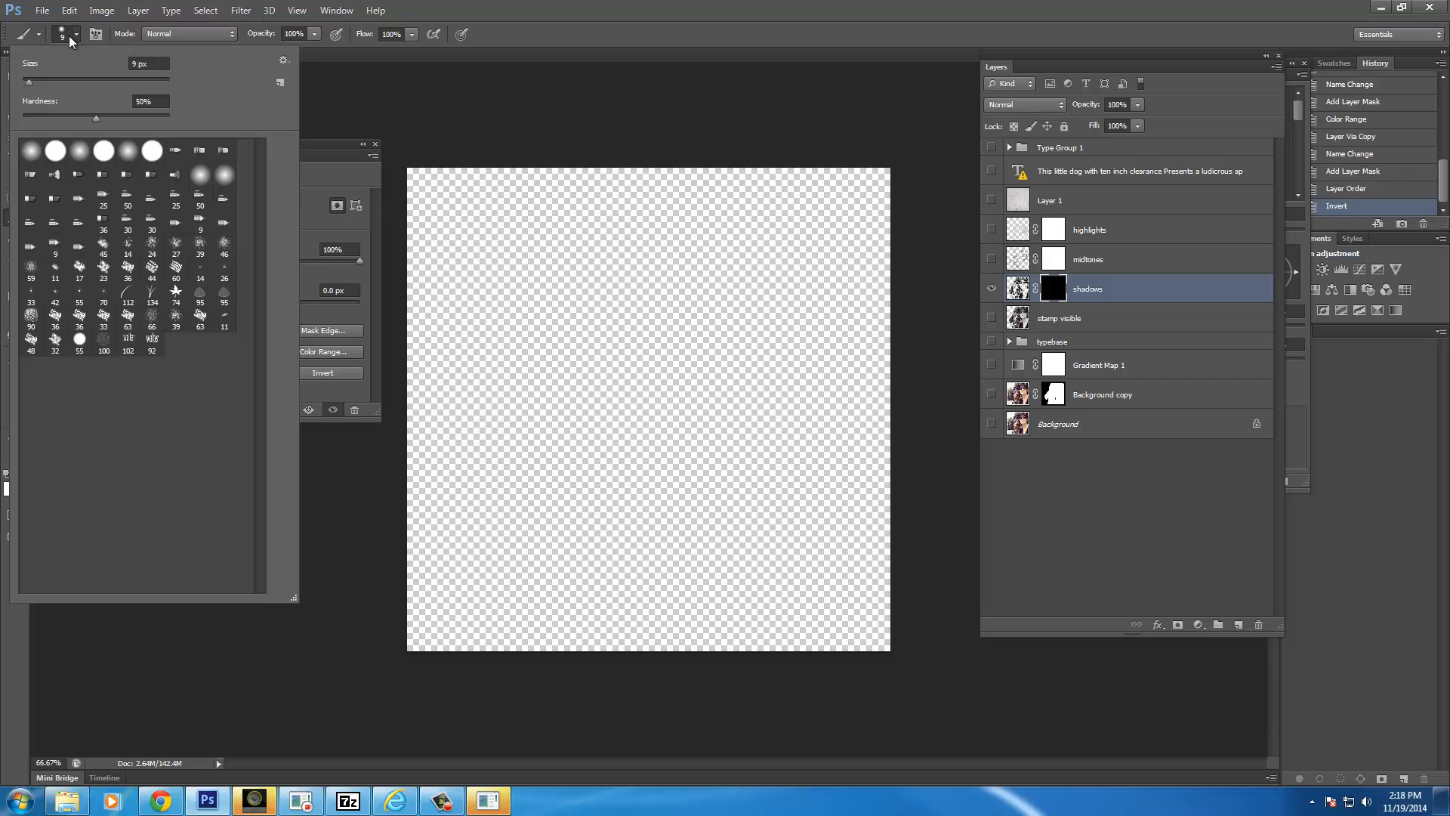
{"action": "left_click", "coordinate": [152, 341]}
{"action": "left_click", "coordinate": [505, 108]}
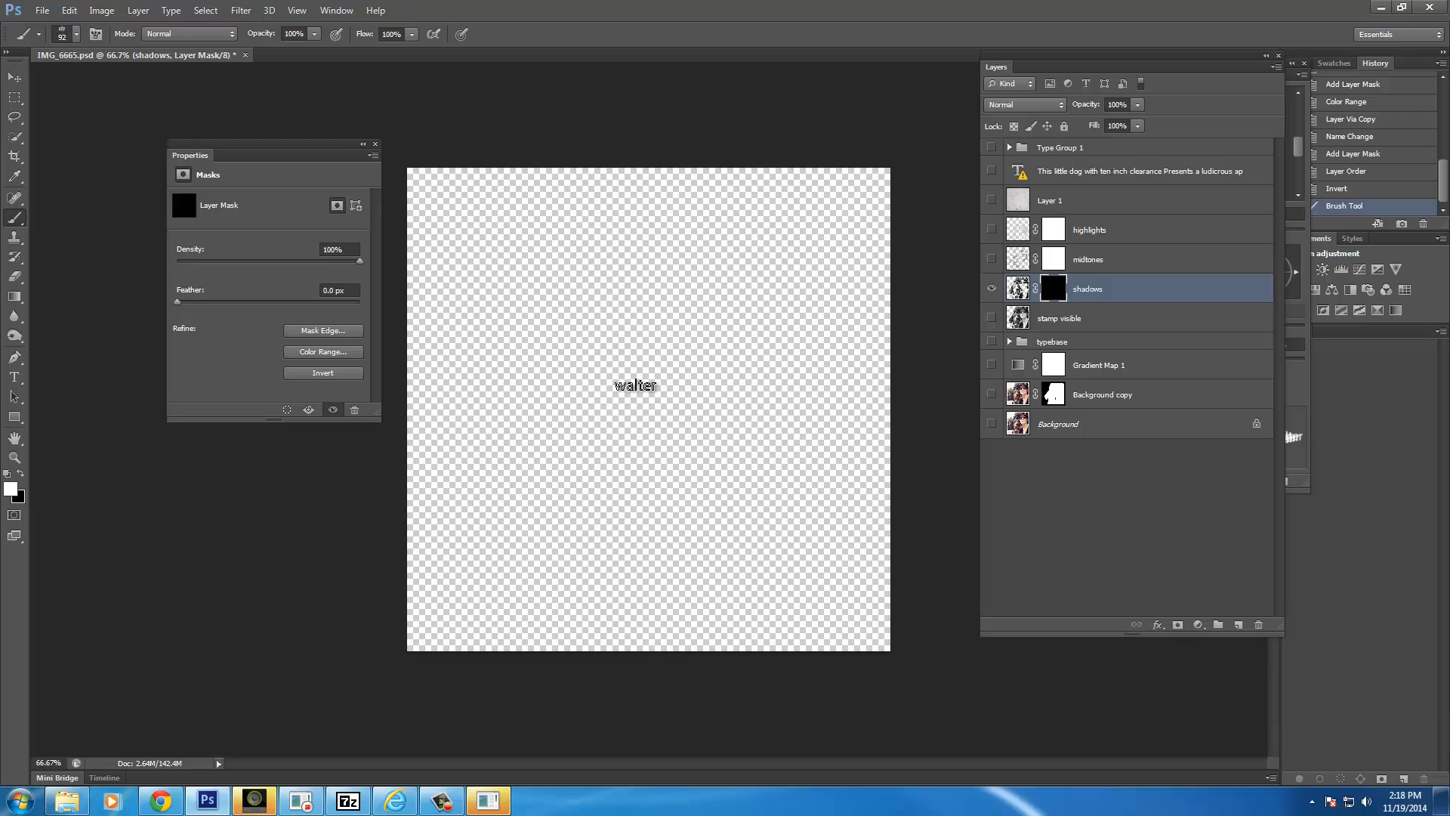
{"action": "key", "text": "bracketright"}
{"action": "key", "text": "bracketright"}
{"action": "key", "text": "bracketright"}
{"action": "key", "text": "bracketright"}
{"action": "key", "text": "bracketright"}
{"action": "key", "text": "bracketright"}
{"action": "key", "text": "bracketright"}
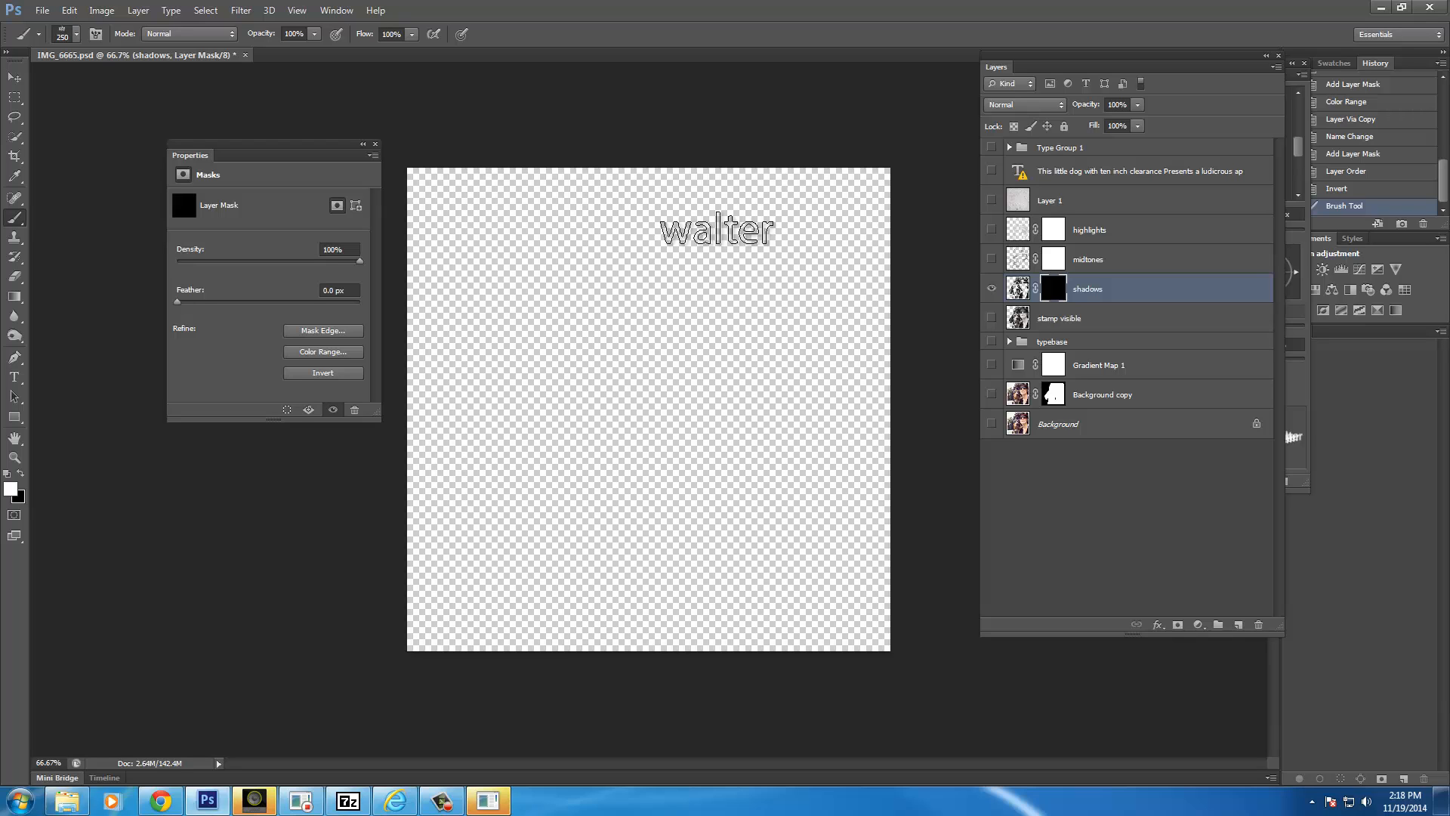
Paint white with the 250 px text brush on the shadows mask over the hat brim and sunglasses area.
{"action": "left_click_drag", "start_coordinate": [666, 219], "coordinate": [709, 278]}
{"action": "left_click", "coordinate": [719, 288]}
{"action": "left_click", "coordinate": [693, 325]}
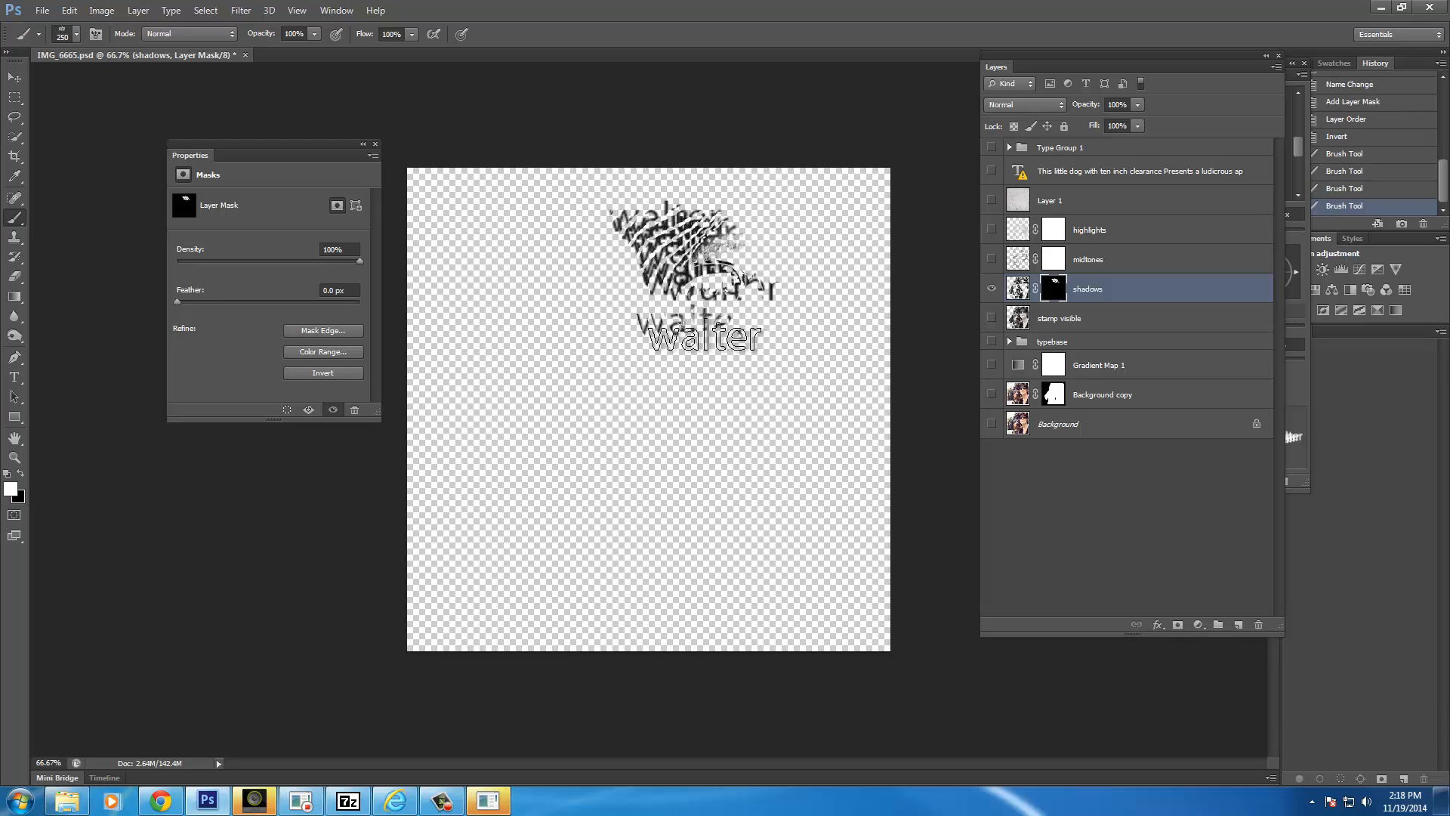
Enlarge the text brush to 400 px and stamp white on the shadows mask over the dog's face and ear.
{"action": "key", "text": "bracketright"}
{"action": "key", "text": "bracketright"}
{"action": "left_click", "coordinate": [638, 355]}
{"action": "left_click", "coordinate": [672, 434]}
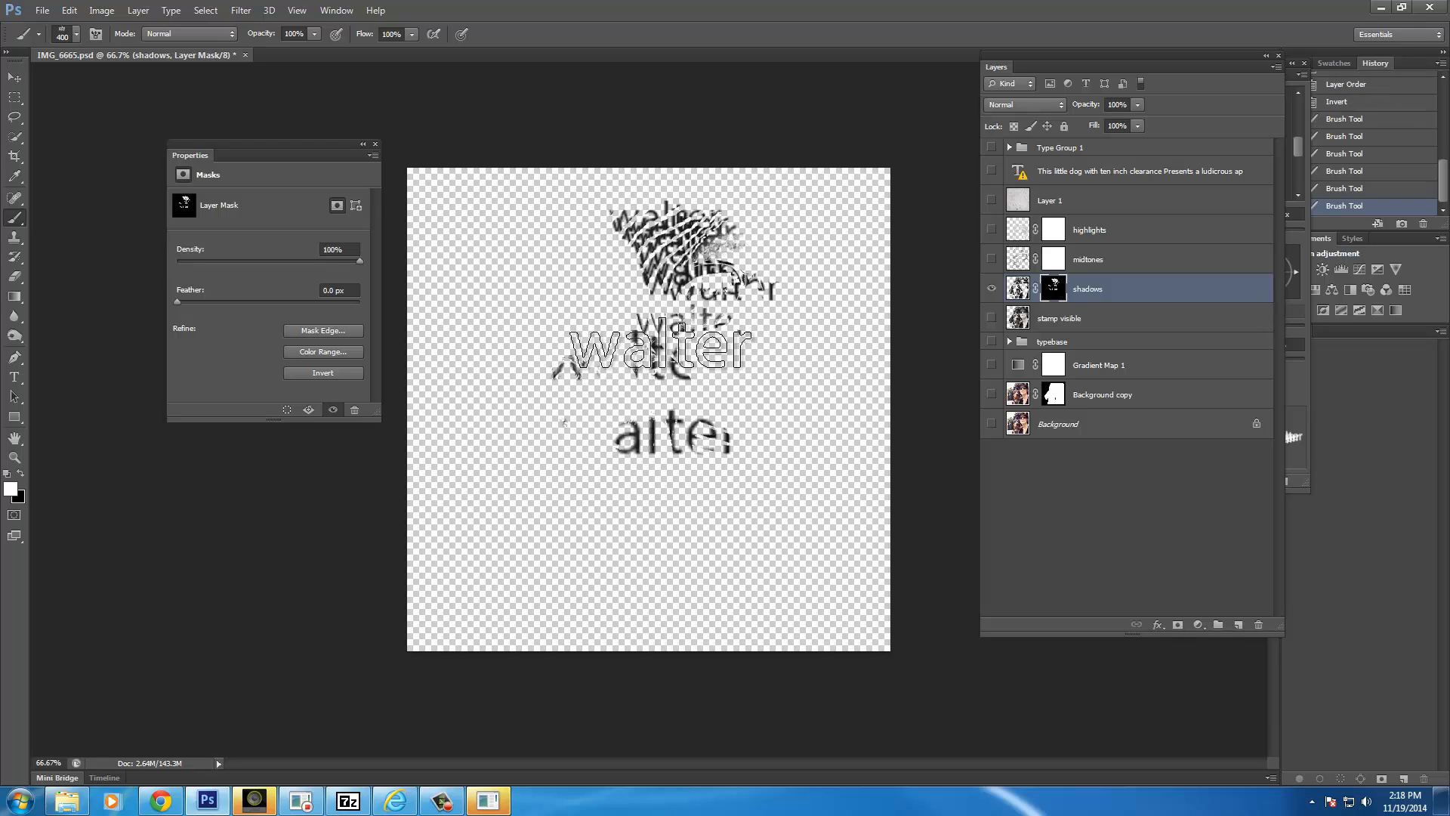
{"action": "left_click", "coordinate": [660, 344]}
{"action": "left_click", "coordinate": [604, 391]}
{"action": "left_click", "coordinate": [557, 422]}
{"action": "left_click", "coordinate": [572, 474]}
{"action": "left_click", "coordinate": [505, 365]}
Enlarge the text brush to 600 px and stamp the shadows mask over the dog's muzzle and the woman's sunglasses and hat.
{"action": "key", "text": "bracketright"}
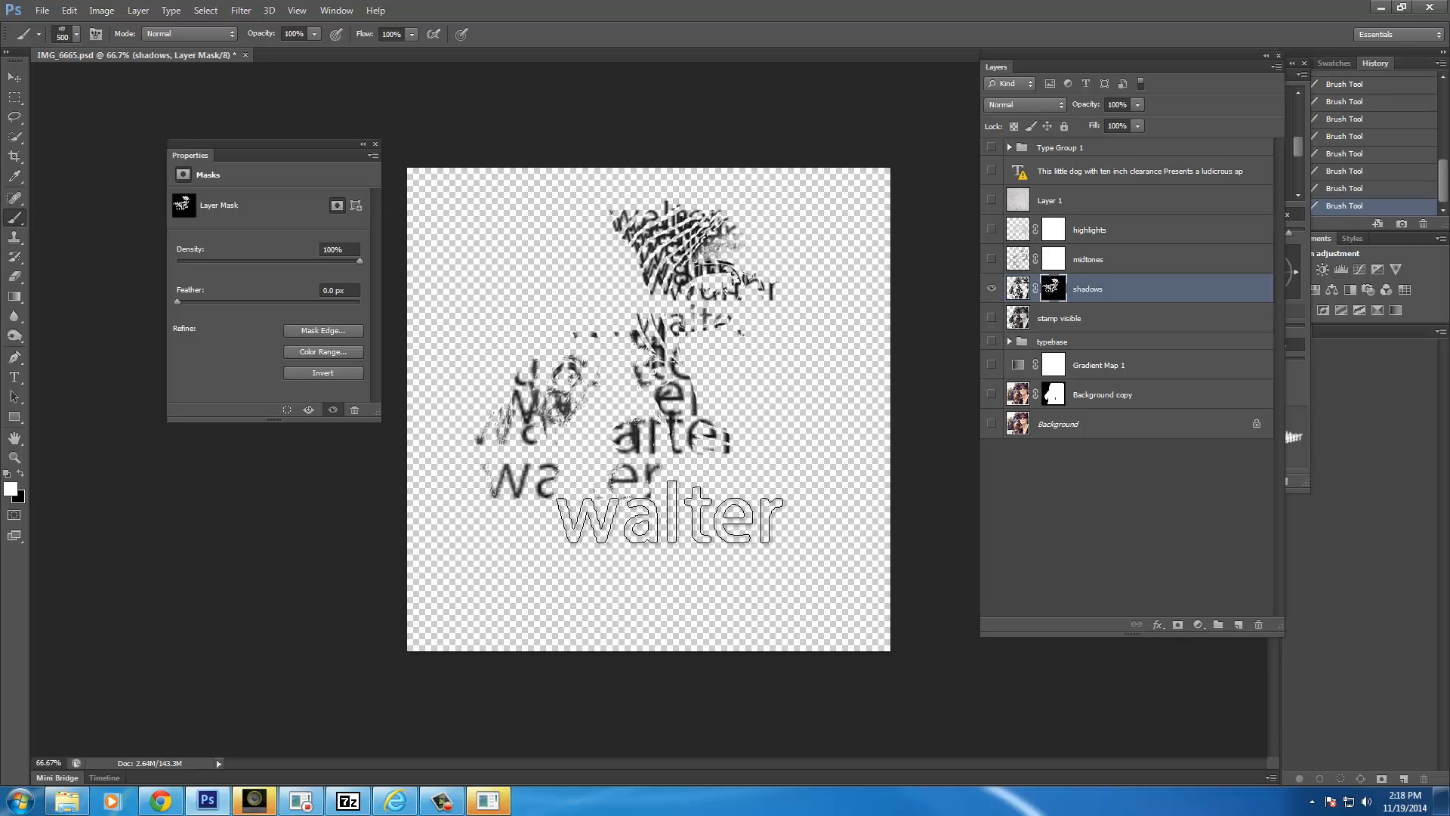
{"action": "key", "text": "bracketright"}
{"action": "left_click", "coordinate": [622, 474]}
{"action": "left_click", "coordinate": [659, 373]}
{"action": "left_click", "coordinate": [853, 365]}
{"action": "left_click", "coordinate": [764, 312]}
{"action": "left_click", "coordinate": [797, 280]}
{"action": "left_click", "coordinate": [793, 237]}
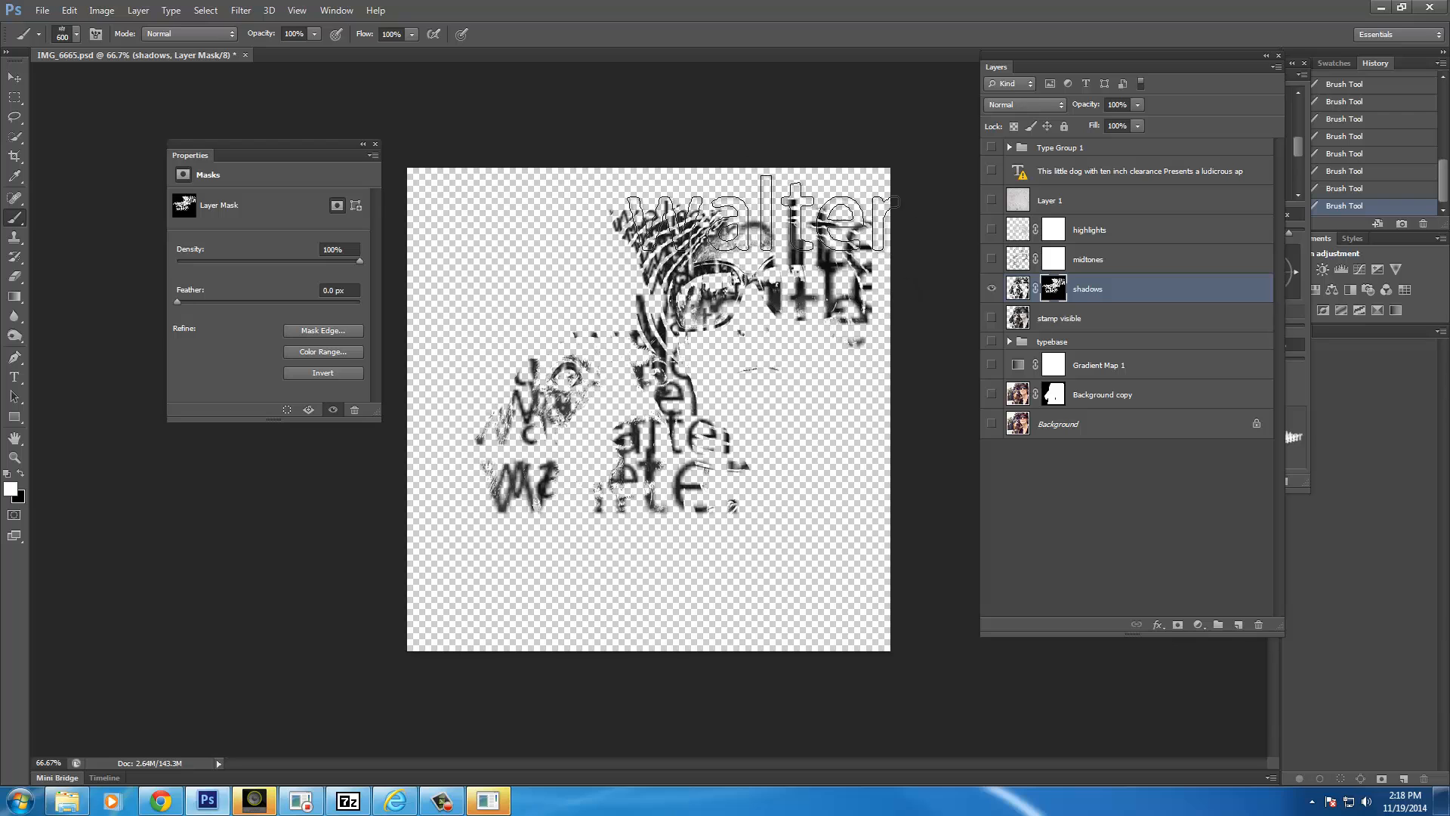
{"action": "left_click", "coordinate": [748, 204]}
{"action": "left_click", "coordinate": [795, 309]}
{"action": "left_click", "coordinate": [786, 387]}
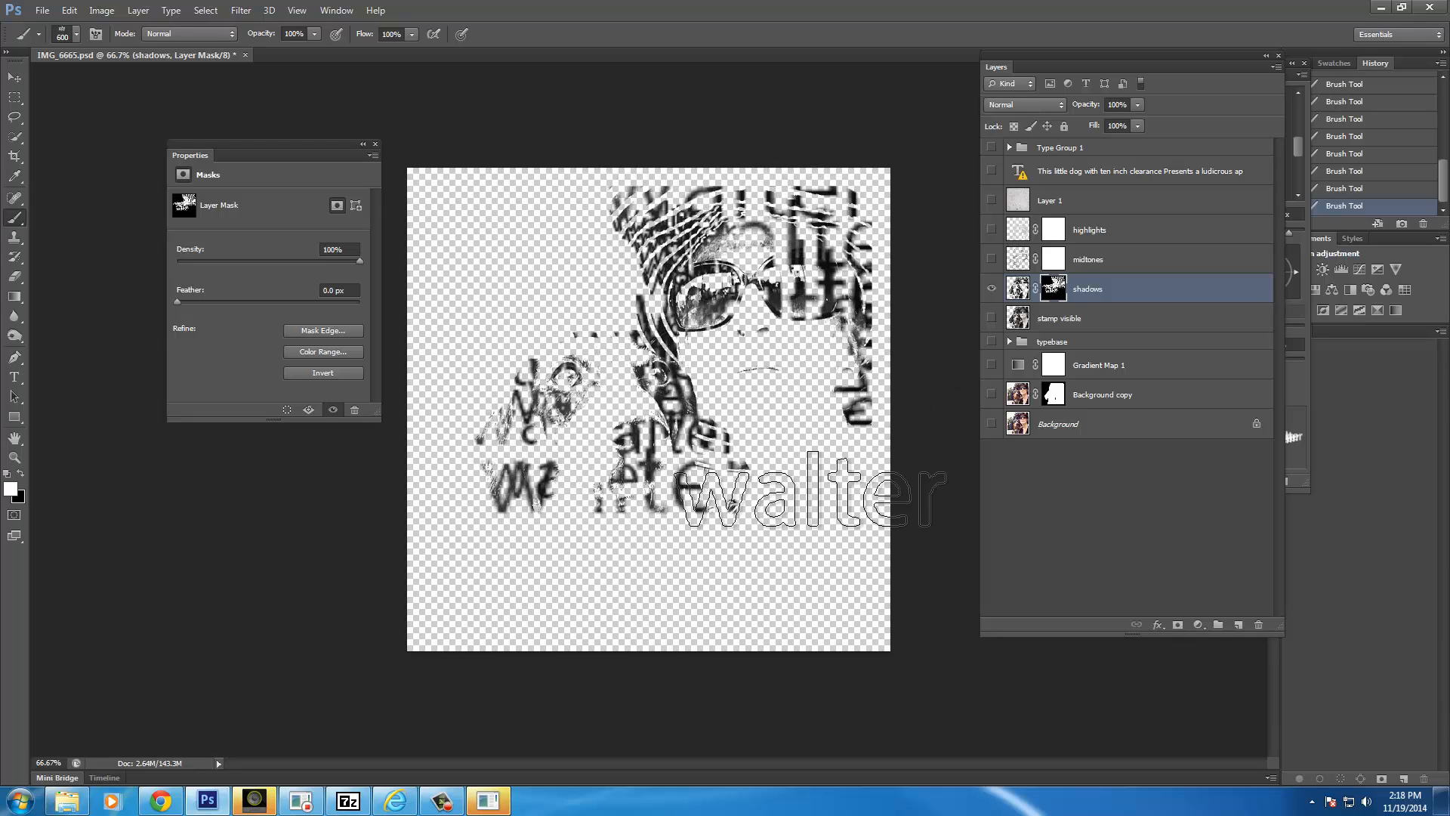
Paint white with the 600 px text brush on the shadows mask over the woman's top and the rest of the dog.
{"action": "left_click", "coordinate": [850, 617]}
{"action": "left_click", "coordinate": [848, 529]}
{"action": "left_click", "coordinate": [706, 568]}
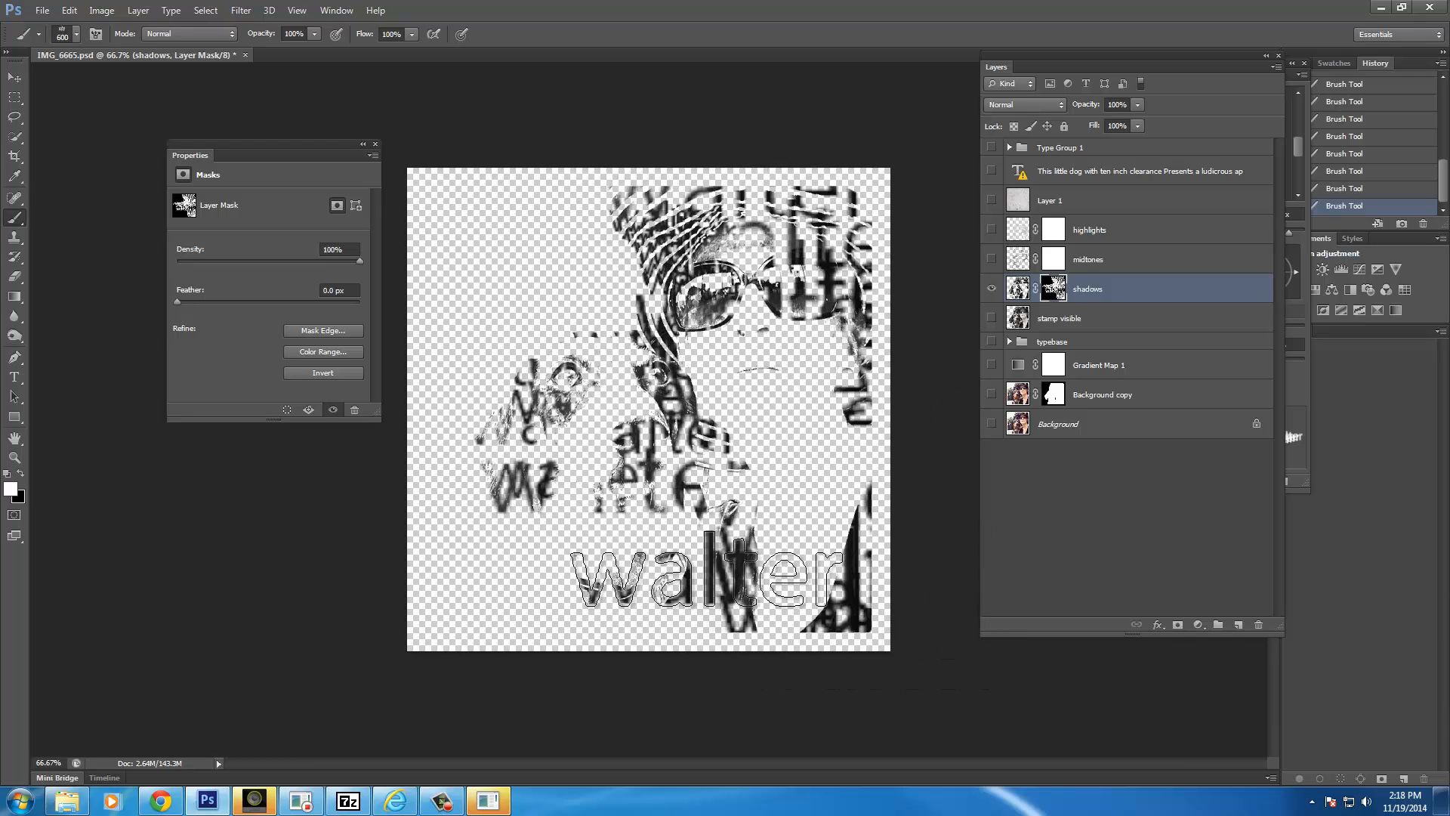
{"action": "mouse_move", "coordinate": [706, 569]}
{"action": "left_mouse_down"}
{"action": "mouse_move", "coordinate": [598, 457]}
{"action": "mouse_move", "coordinate": [613, 357]}
{"action": "mouse_move", "coordinate": [666, 338]}
{"action": "mouse_move", "coordinate": [786, 427]}
{"action": "mouse_move", "coordinate": [846, 522]}
{"action": "left_mouse_up"}
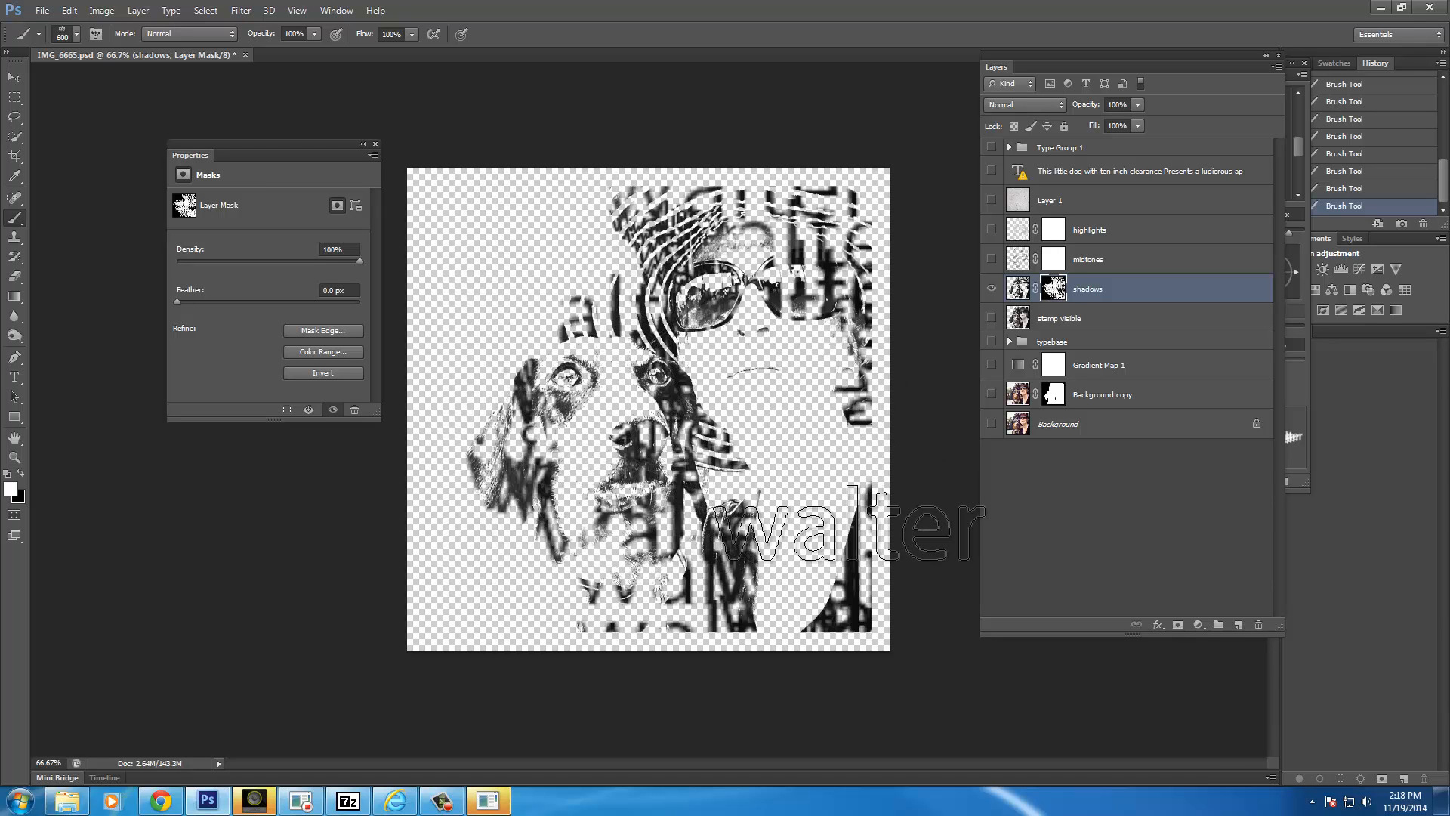